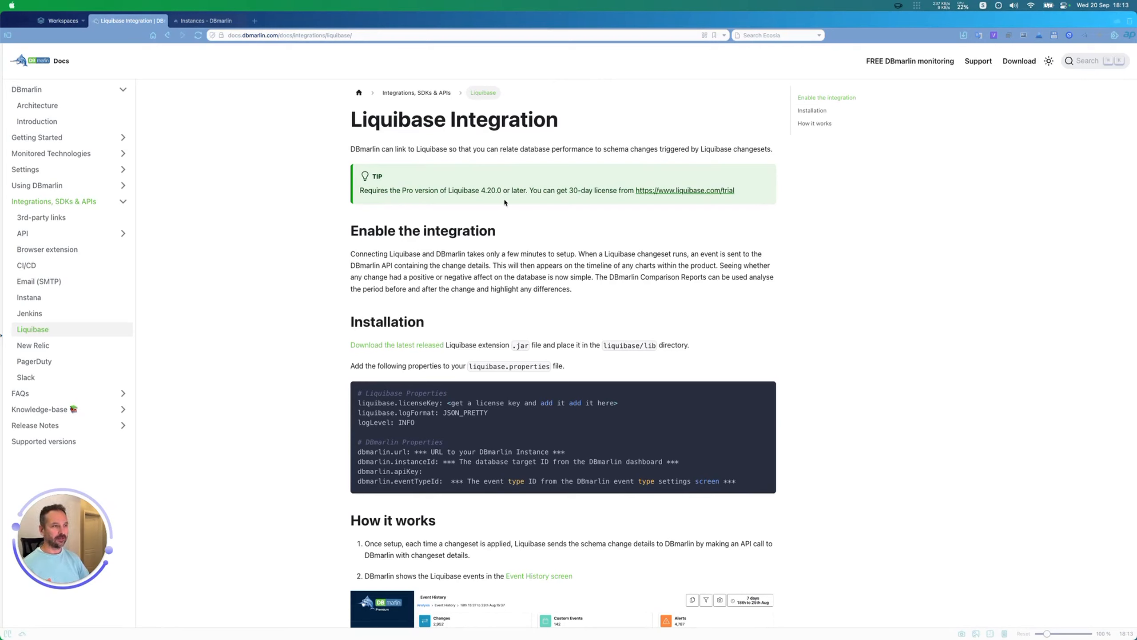
Step: Review the Liquibase Pro edition and minimum version requirement in the tip of the Liquibase Integration docs page
{"action": "double_click", "coordinate": [408, 191]}
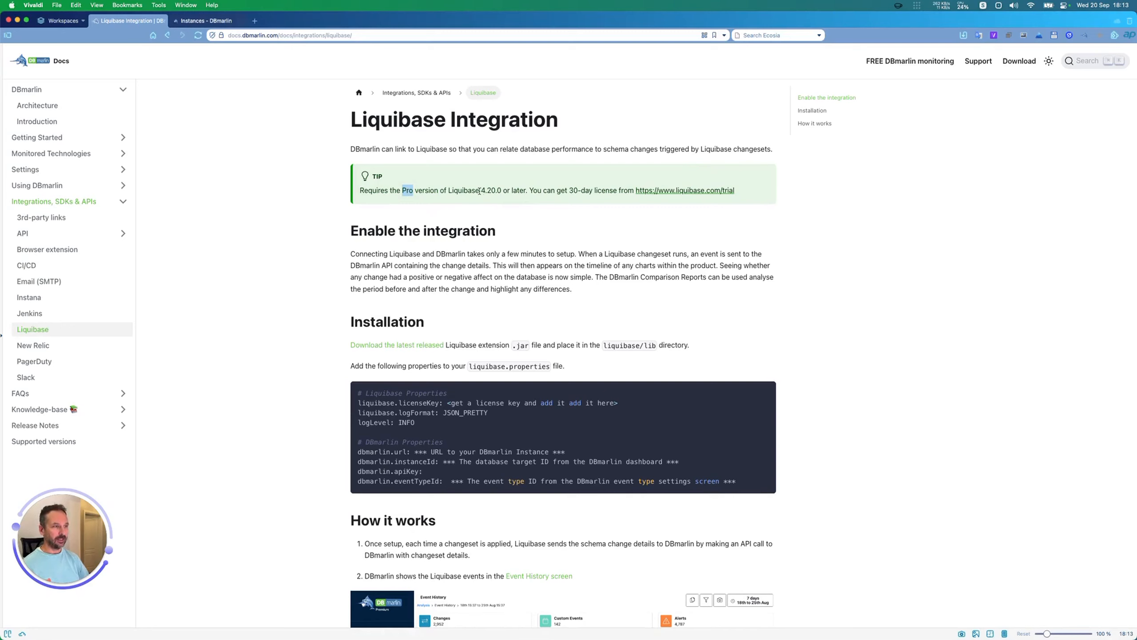
{"action": "left_click_drag", "start_coordinate": [480, 191], "coordinate": [500, 191]}
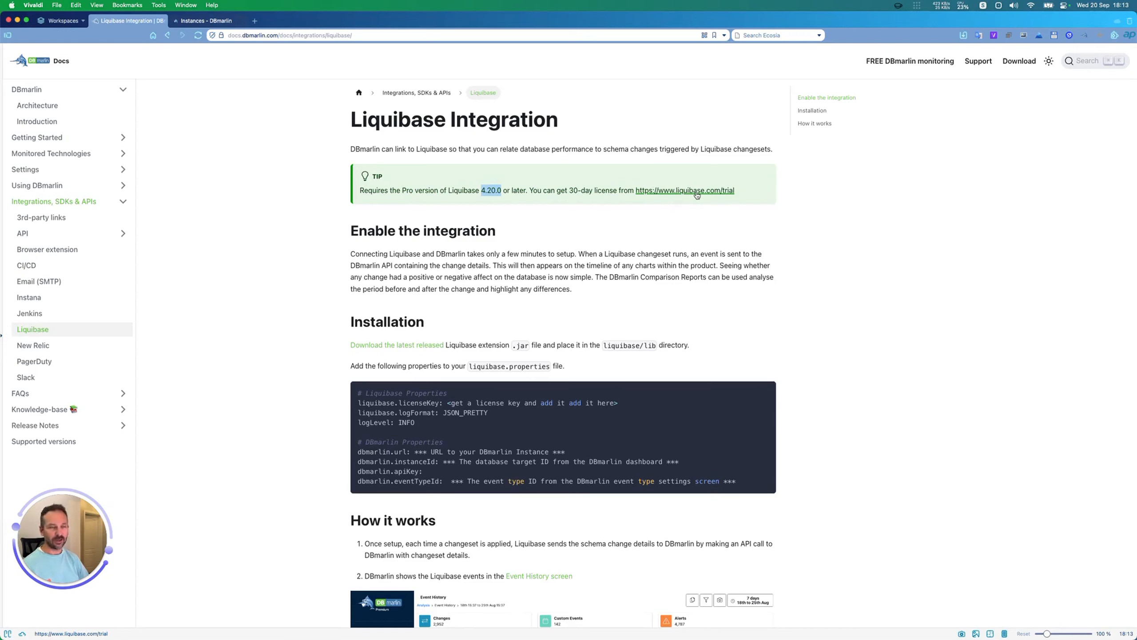
{"action": "left_click", "coordinate": [531, 255]}
{"action": "scroll", "coordinate": [531, 255], "scroll_direction": "down", "scroll_amount": 3}
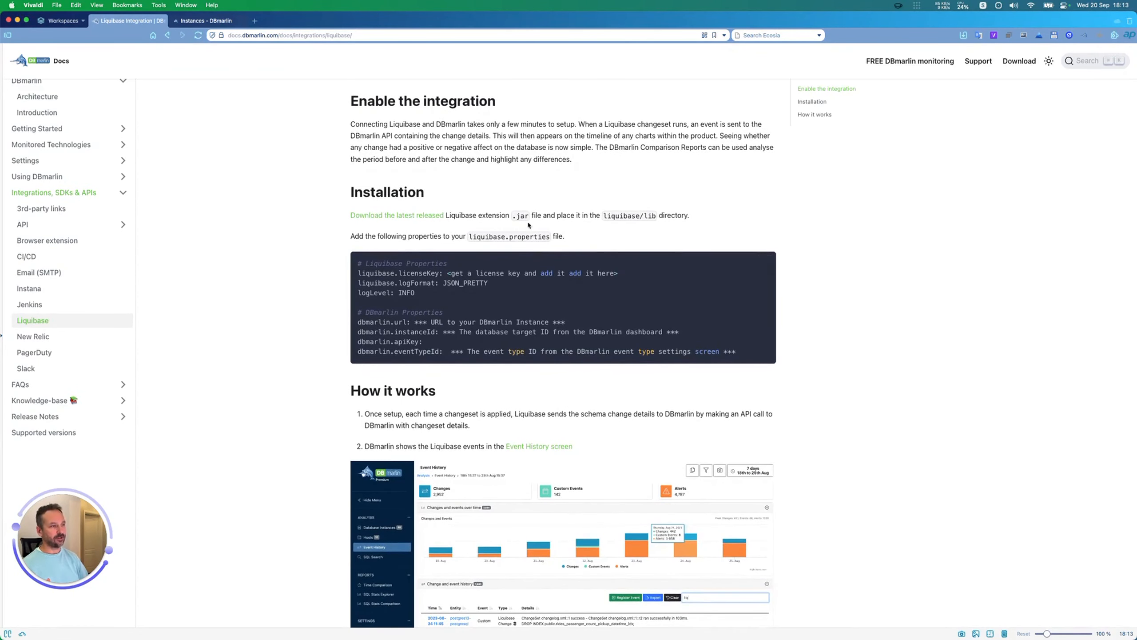
Step: Follow the docs link to the latest released Liquibase extension and open the liquibase-dbmarlin repository's main page
{"action": "left_click", "coordinate": [421, 217]}
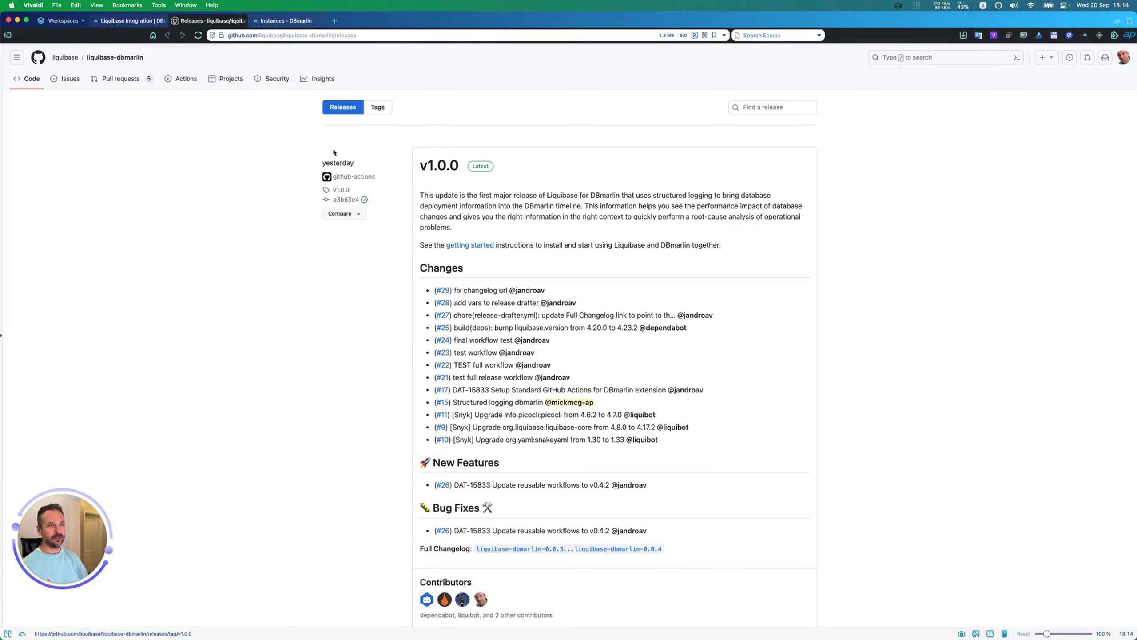
{"action": "left_click", "coordinate": [107, 57]}
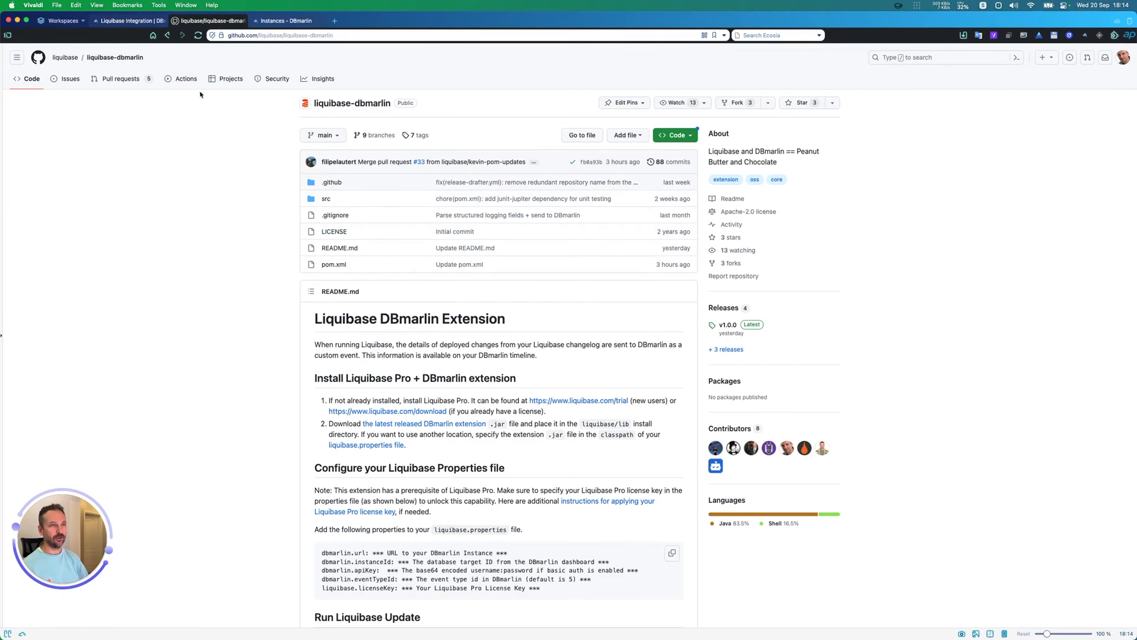
Step: Return to the Liquibase Integration docs and examine the licence key, log format and log level properties
{"action": "left_click", "coordinate": [130, 20]}
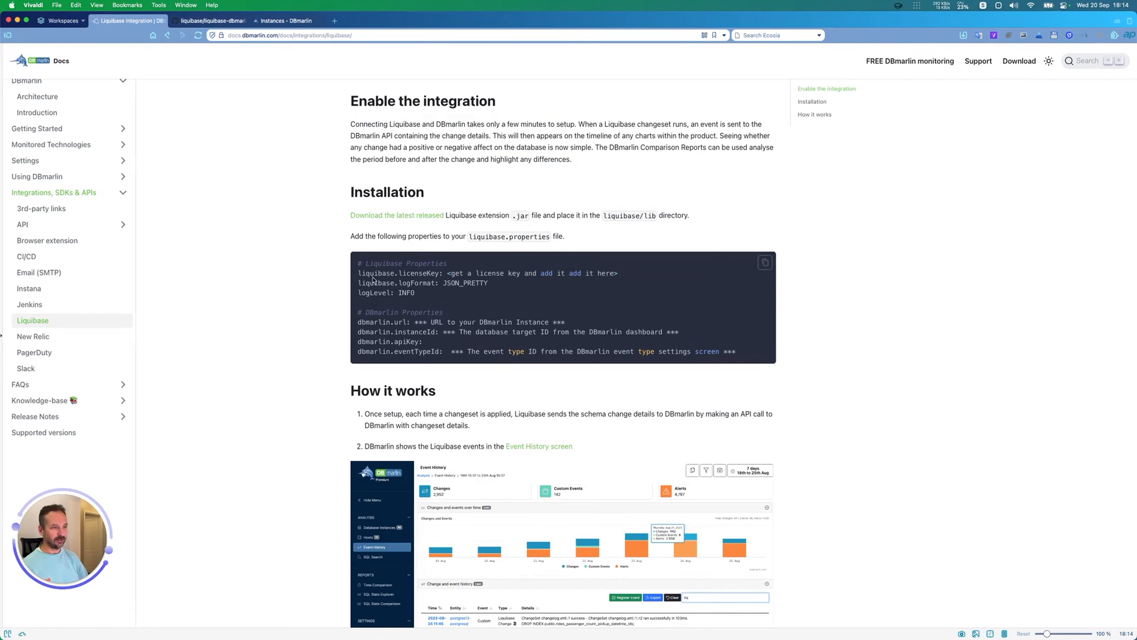
{"action": "left_click_drag", "start_coordinate": [357, 272], "coordinate": [669, 278]}
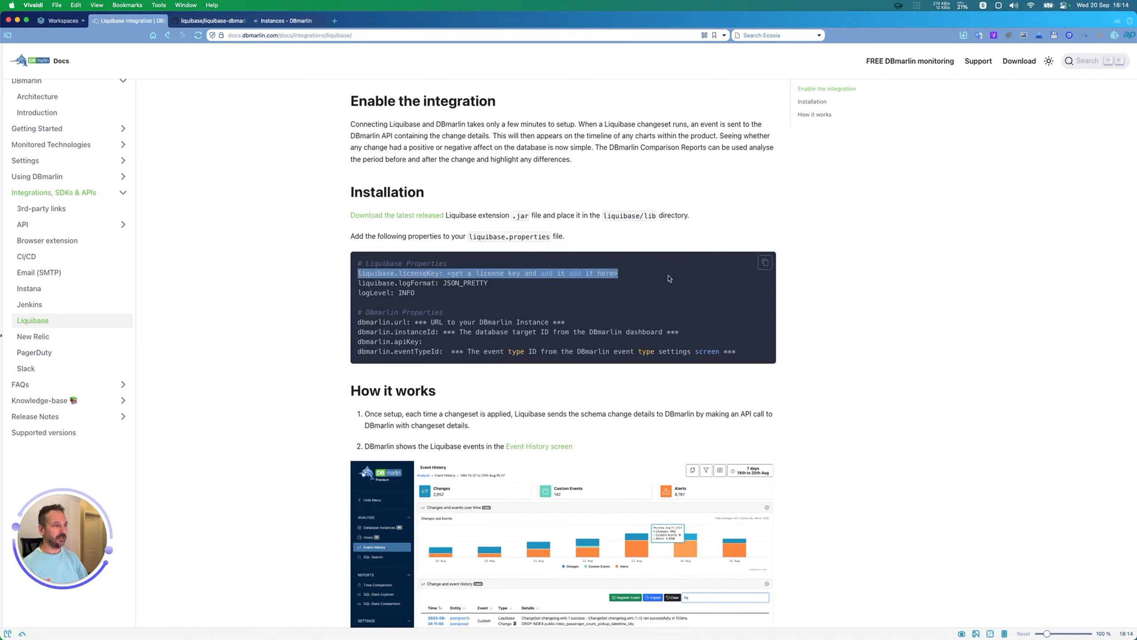
{"action": "left_click_drag", "start_coordinate": [357, 283], "coordinate": [495, 292]}
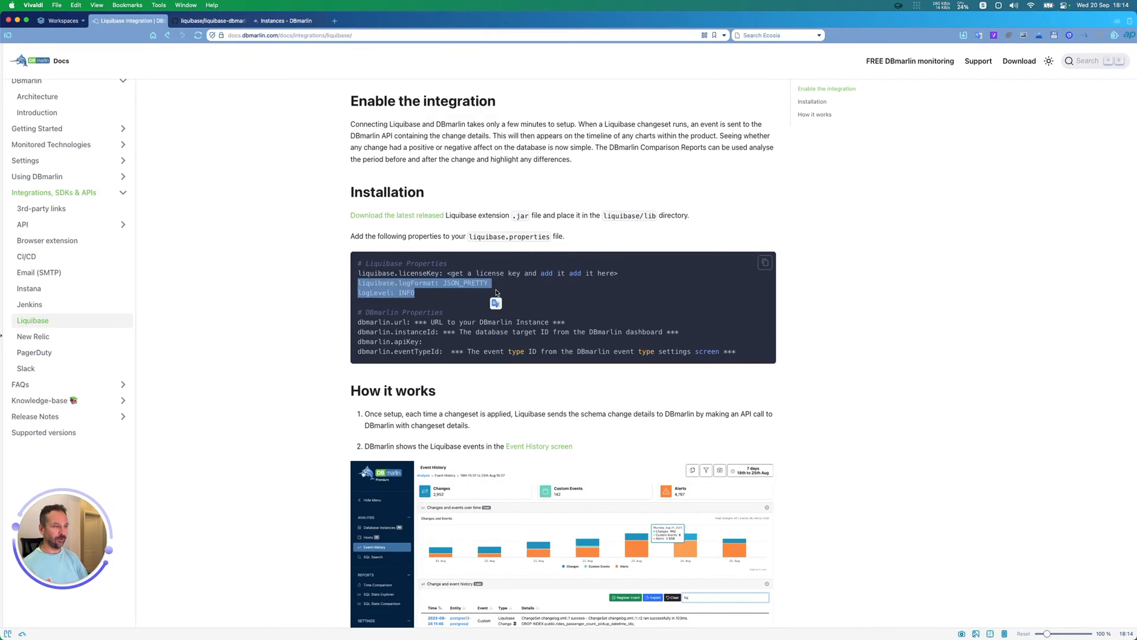
{"action": "left_click", "coordinate": [457, 299]}
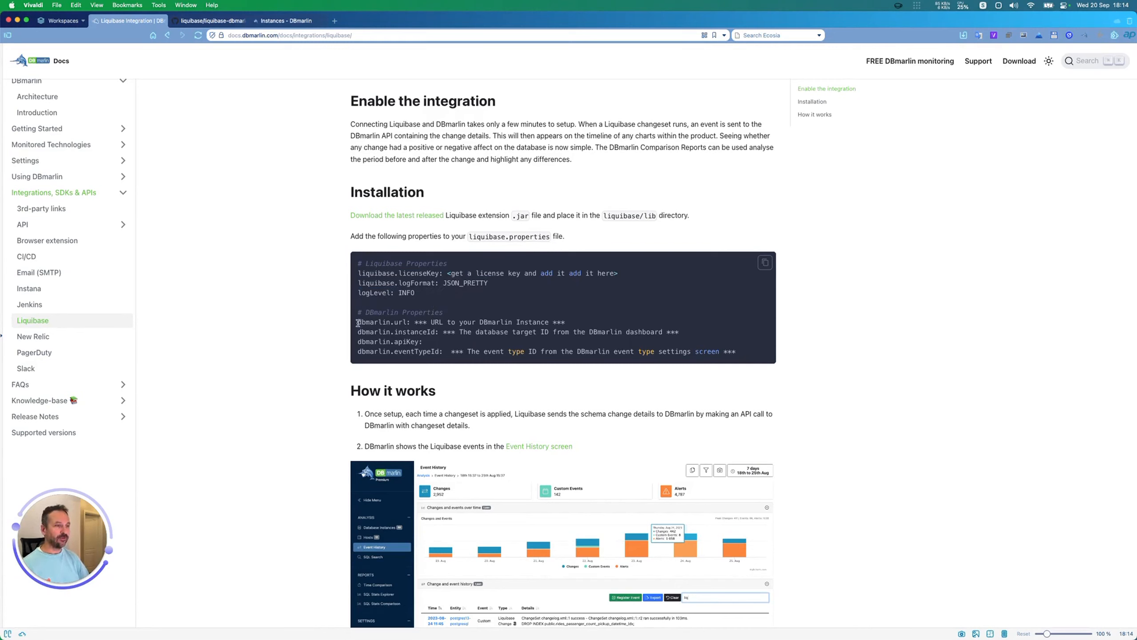
Step: Examine the DBmarlin properties in the sample configuration: url, instanceId, apiKey and eventTypeId
{"action": "left_click_drag", "start_coordinate": [357, 321], "coordinate": [764, 353]}
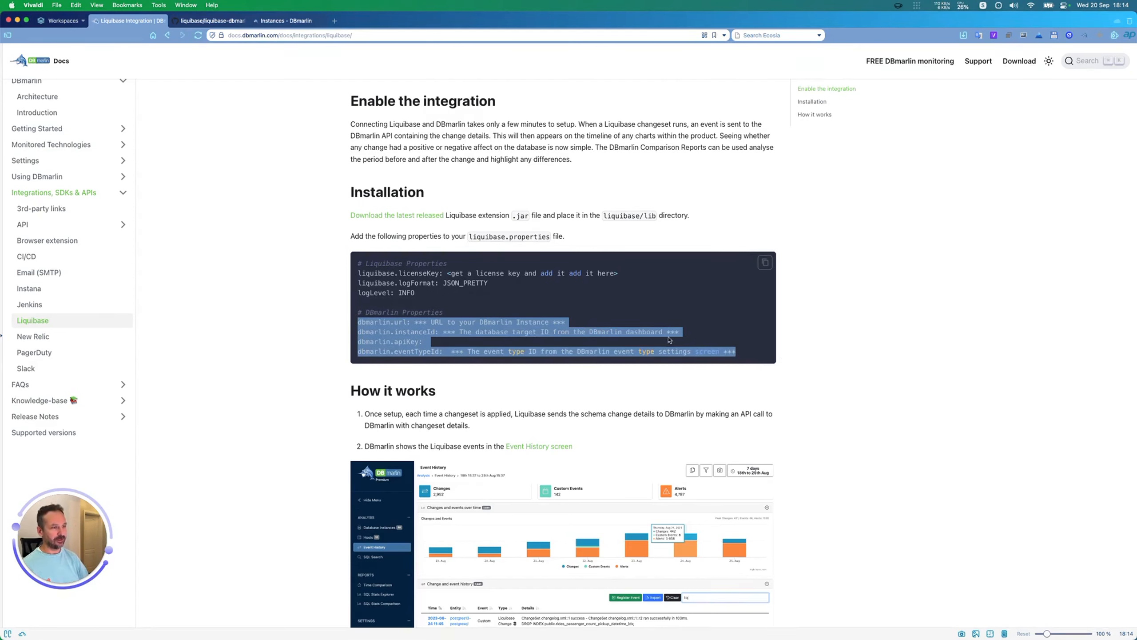
{"action": "left_click", "coordinate": [464, 316]}
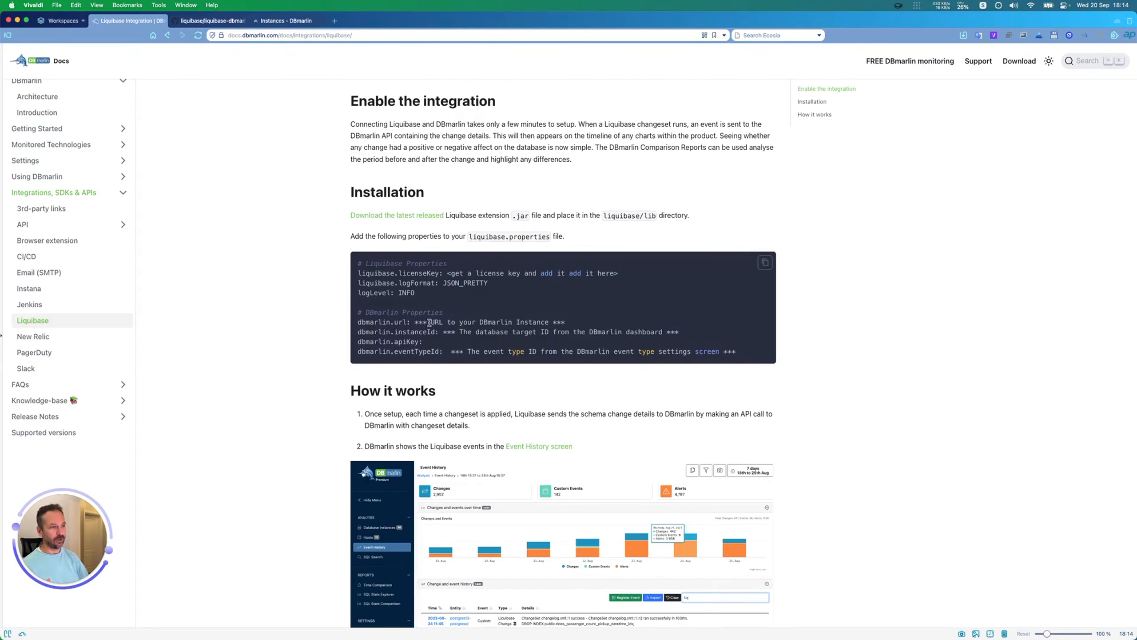
{"action": "double_click", "coordinate": [396, 322]}
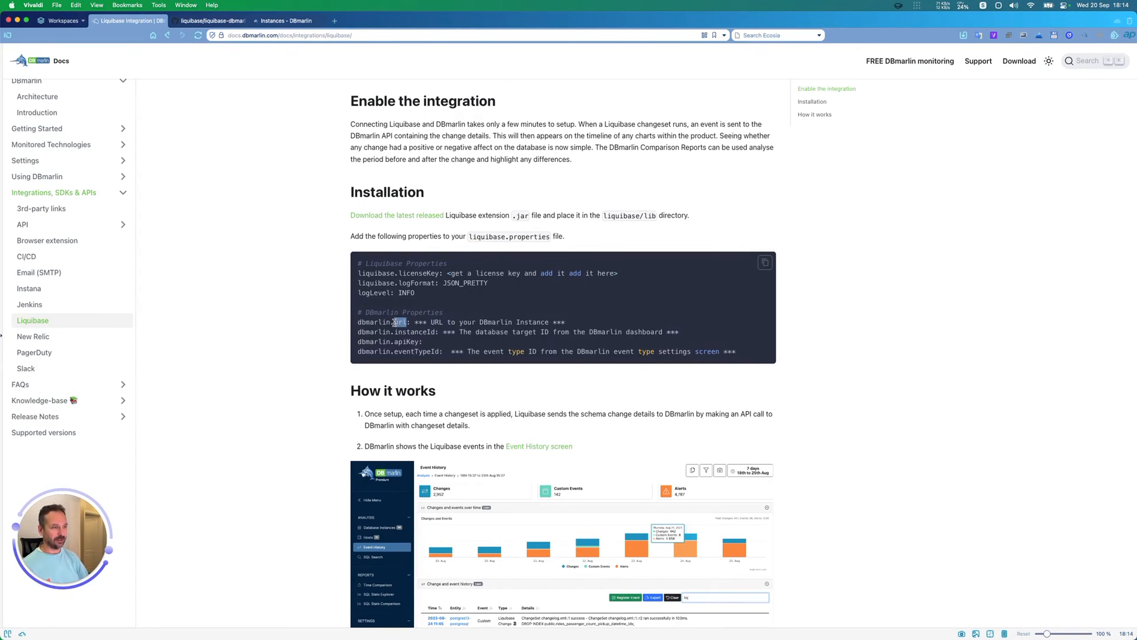
{"action": "double_click", "coordinate": [420, 332]}
{"action": "double_click", "coordinate": [407, 341]}
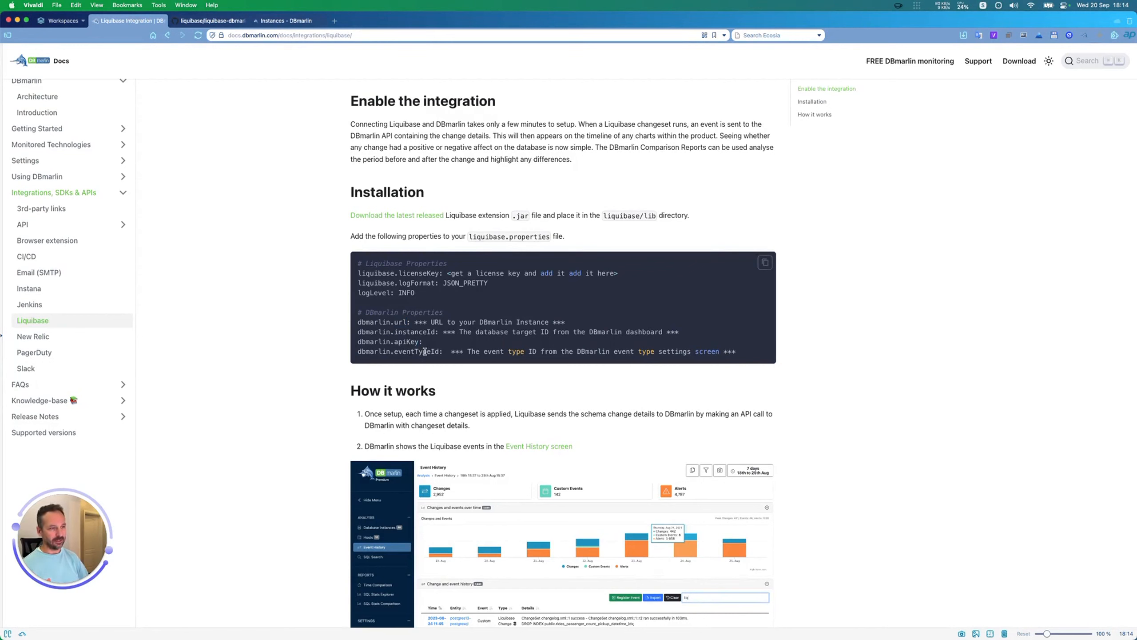
{"action": "double_click", "coordinate": [416, 351]}
{"action": "left_click", "coordinate": [530, 345]}
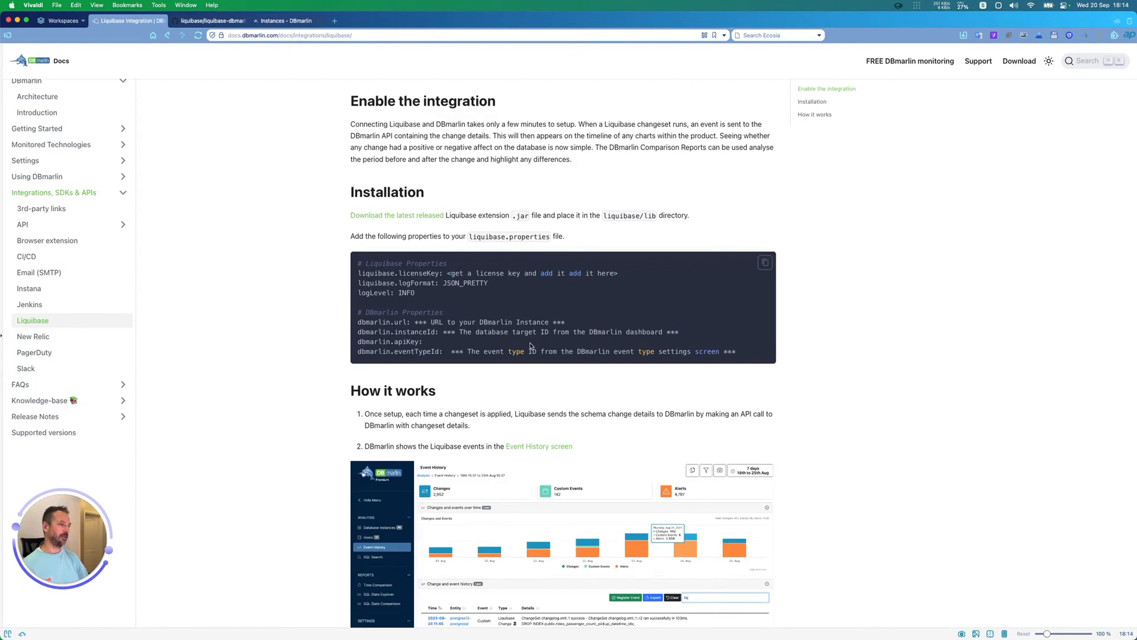
Step: Read through the How it works section, covering the Event History, instance Events and activity chart examples
{"action": "scroll", "coordinate": [533, 349], "scroll_direction": "down", "scroll_amount": 5}
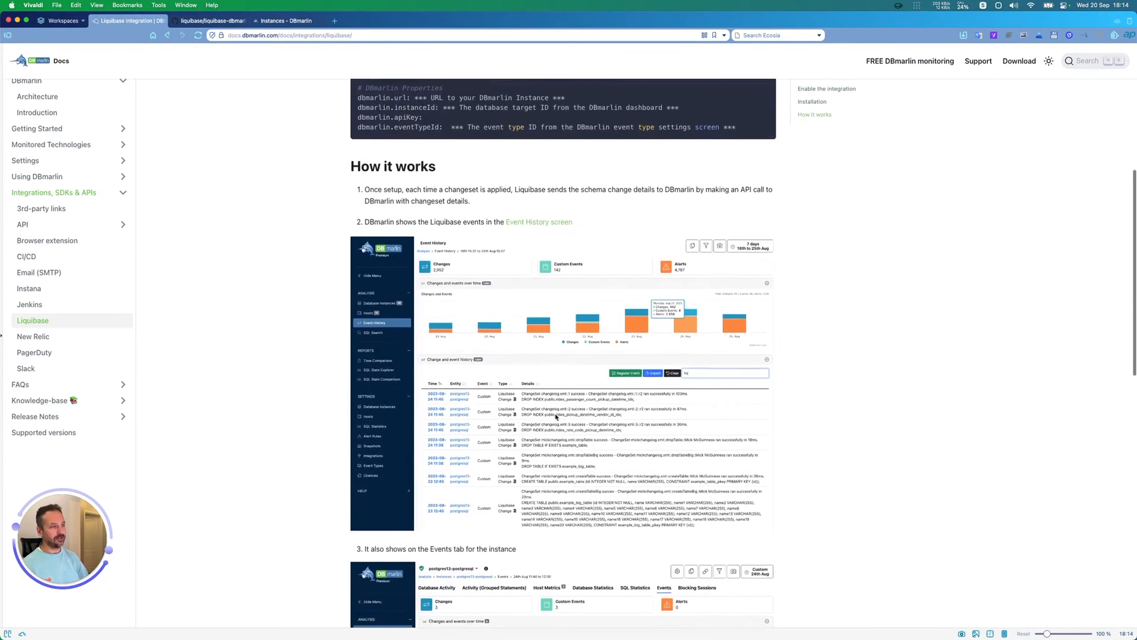
{"action": "scroll", "coordinate": [556, 417], "scroll_direction": "down", "scroll_amount": 1}
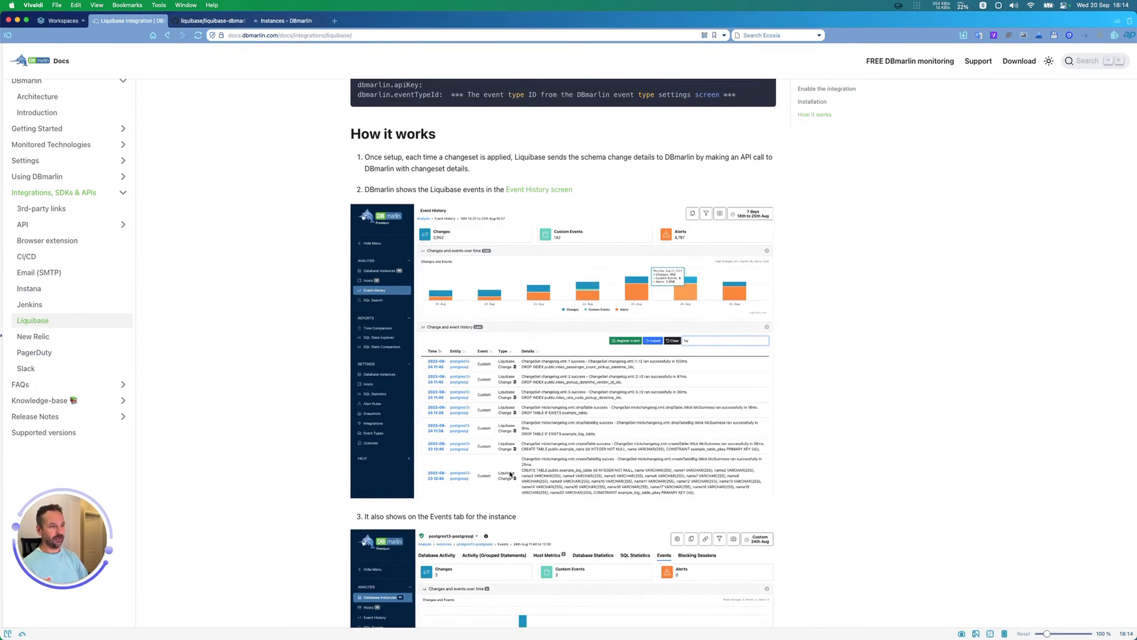
{"action": "scroll", "coordinate": [537, 314], "scroll_direction": "down", "scroll_amount": 10}
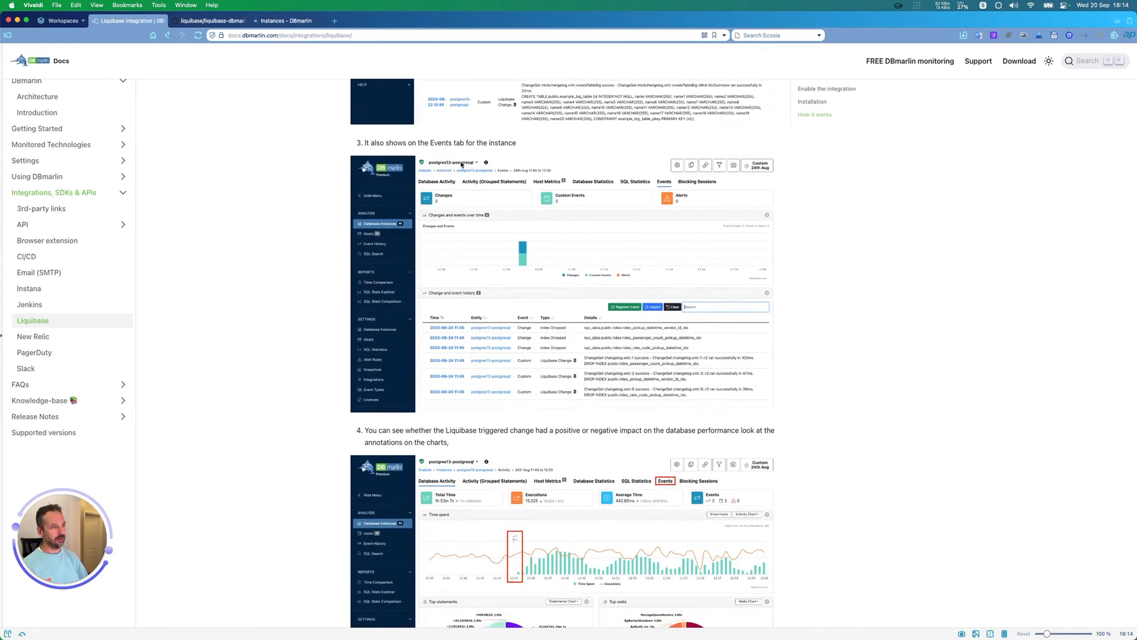
{"action": "scroll", "coordinate": [525, 369], "scroll_direction": "down", "scroll_amount": 6}
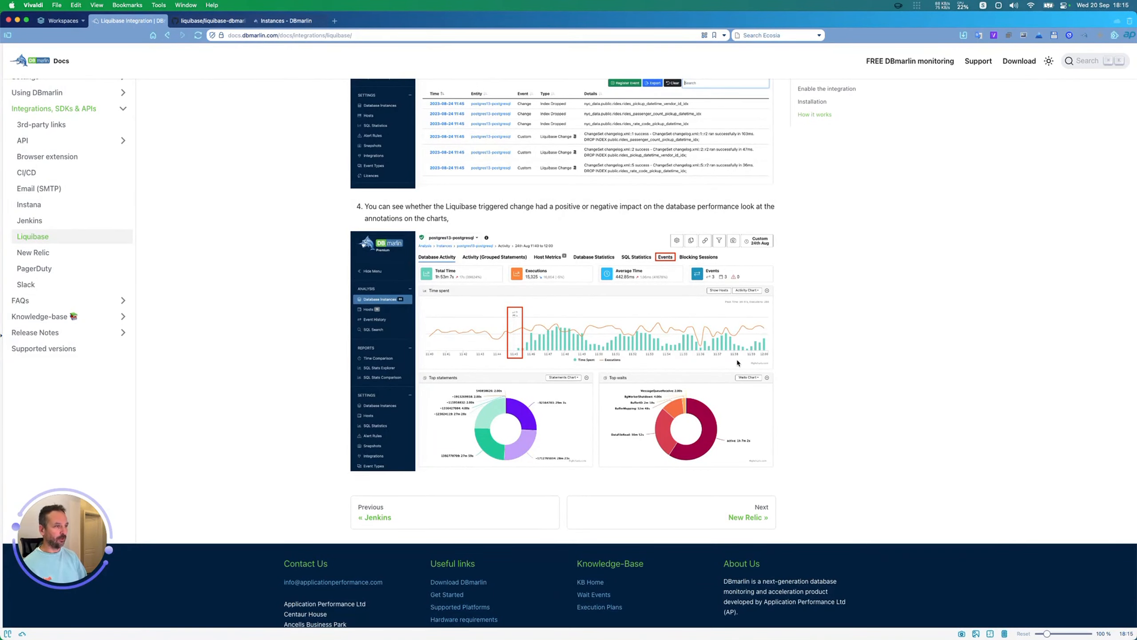
{"action": "scroll", "coordinate": [738, 363], "scroll_direction": "up", "scroll_amount": 20}
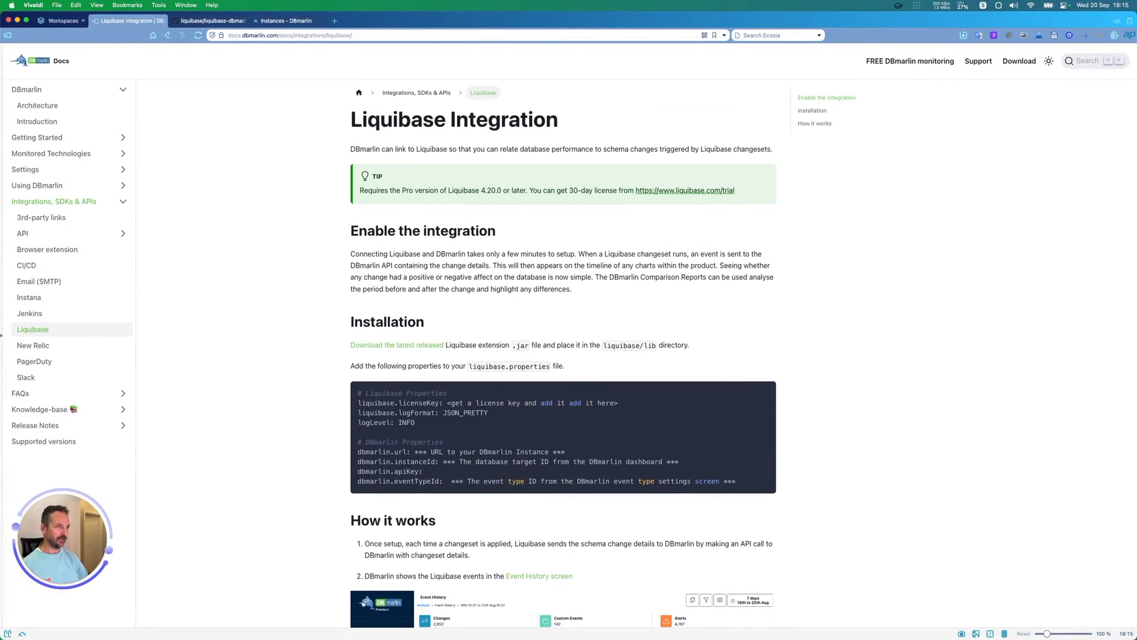
Step: Switch to Terminal, run liquibase -version and check the output for the DBmarlin extension jar
{"action": "key", "text": "super+Tab"}
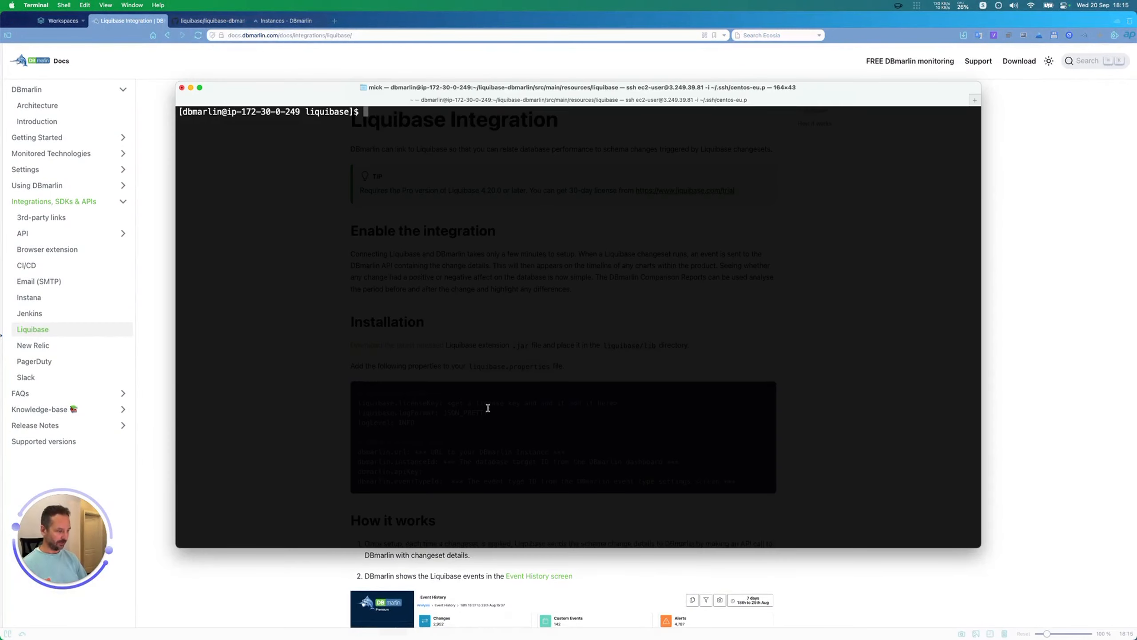
{"action": "key", "text": "Return"}
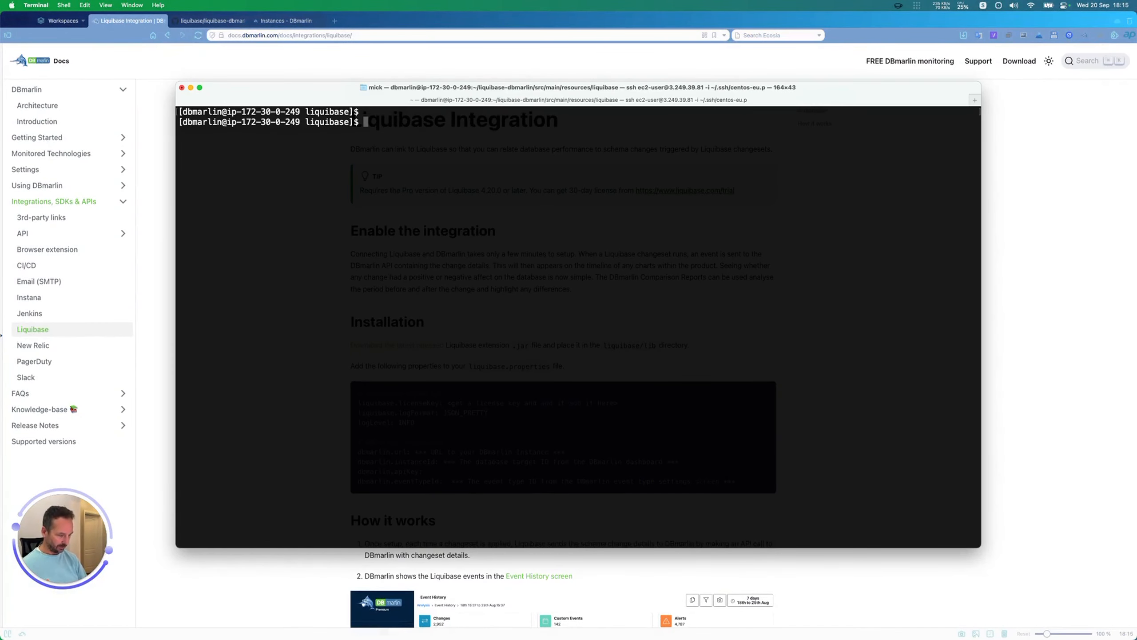
{"action": "type", "text": "liquibase 0"}
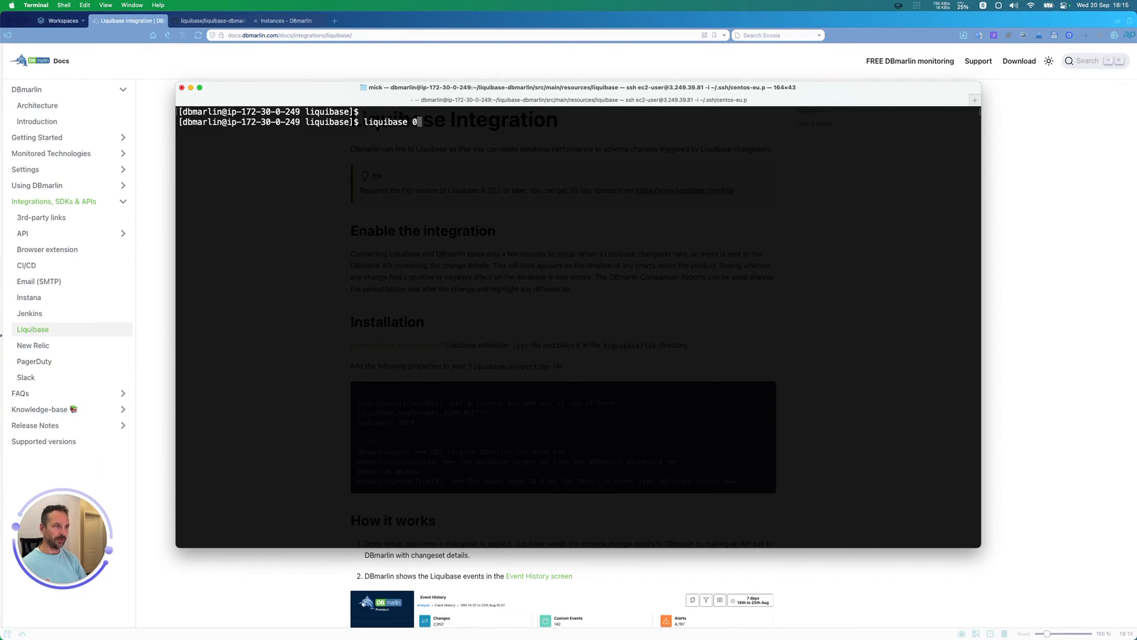
{"action": "key", "text": "BackSpace"}
{"action": "type", "text": "-version"}
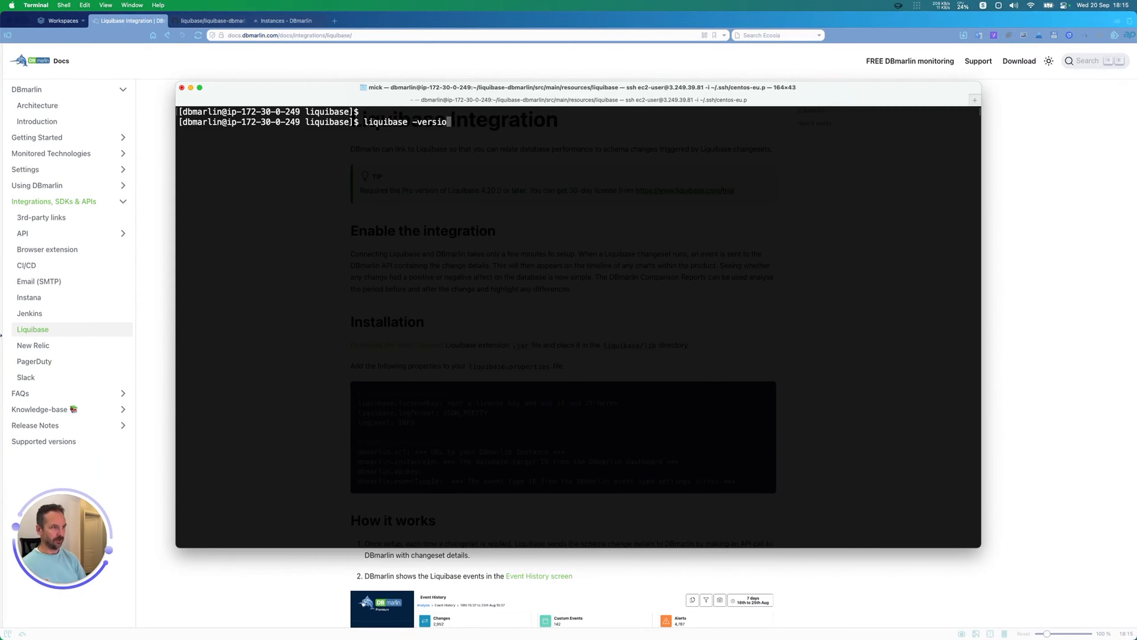
{"action": "key", "text": "Return"}
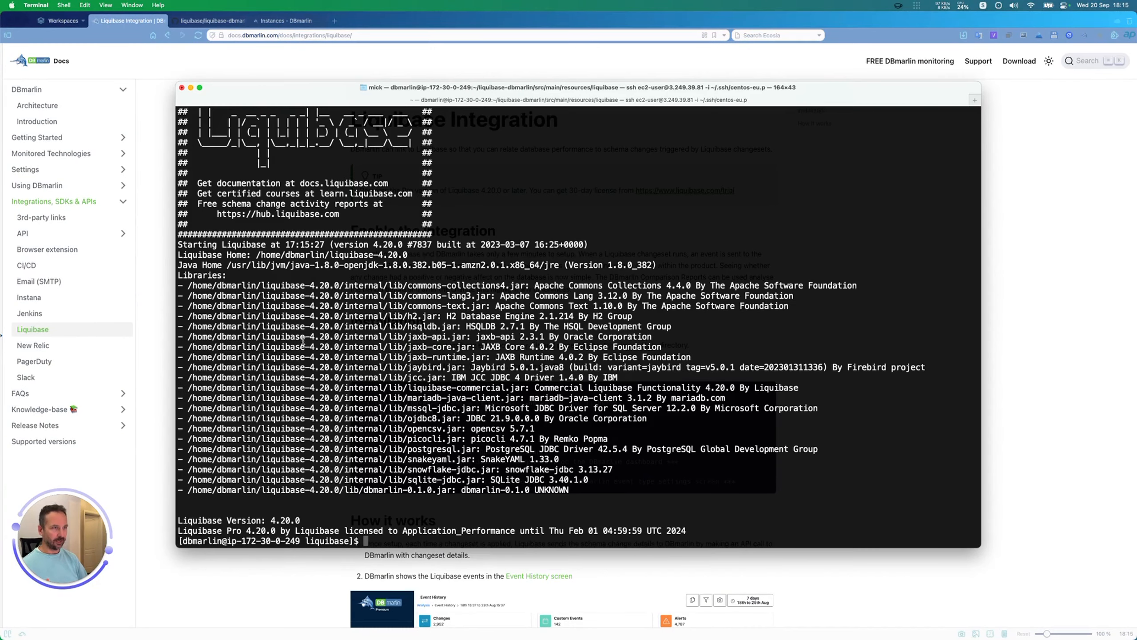
{"action": "left_click_drag", "start_coordinate": [302, 521], "coordinate": [128, 486]}
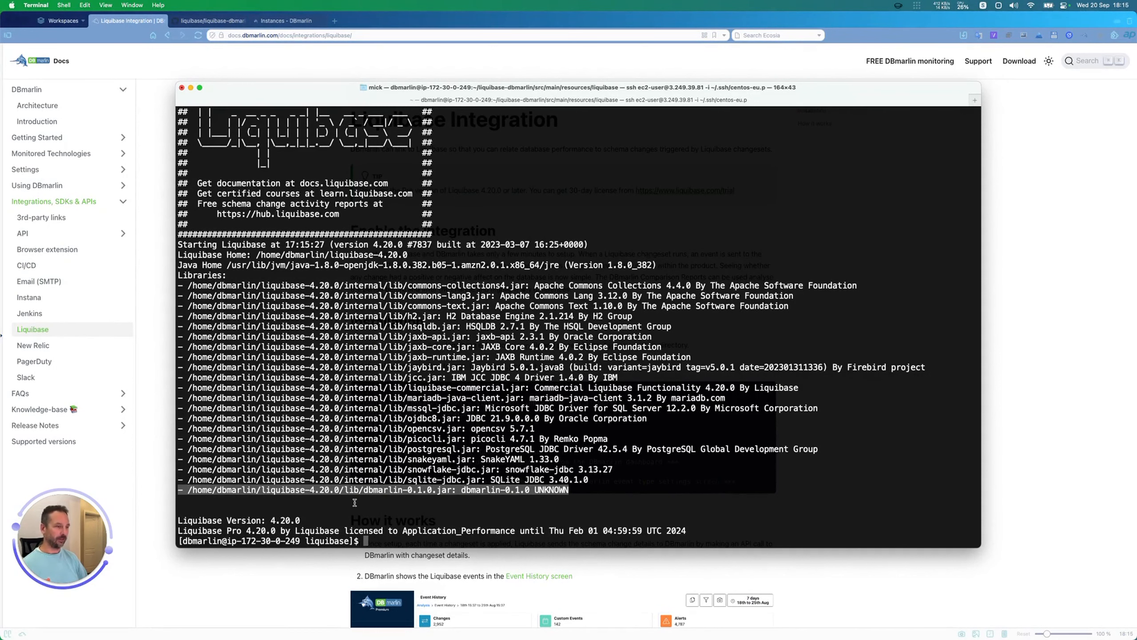
{"action": "left_click", "coordinate": [355, 501]}
Step: List the current directory's files in long format and open liquibase.properties in vim
{"action": "key", "text": "Return"}
{"action": "key", "text": "Return"}
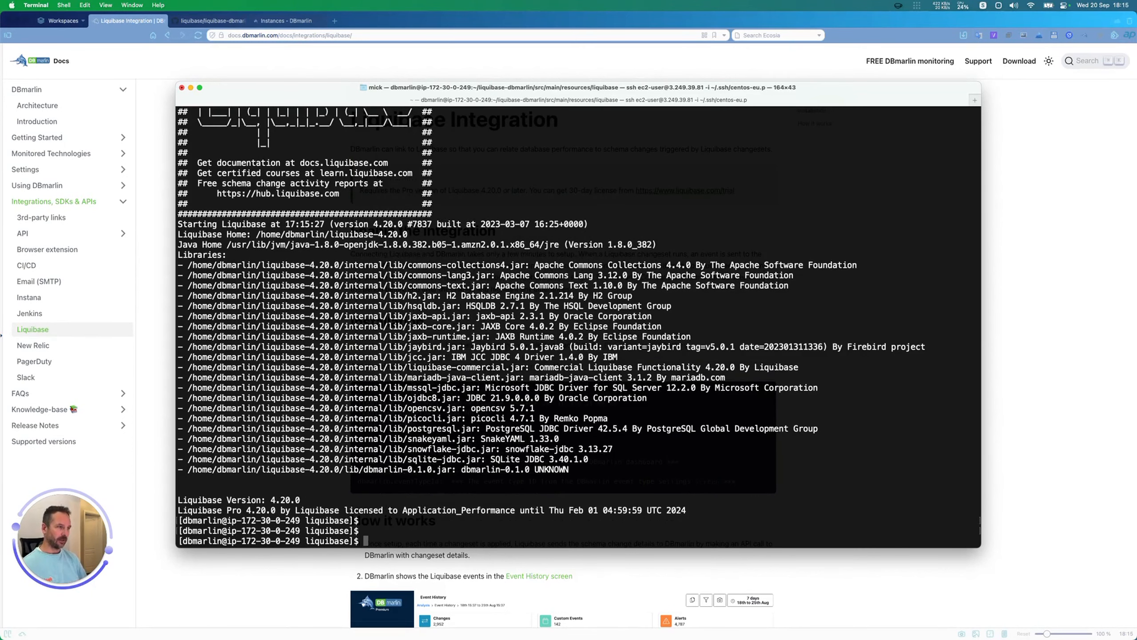
{"action": "type", "text": "ls -l"}
{"action": "key", "text": "Return"}
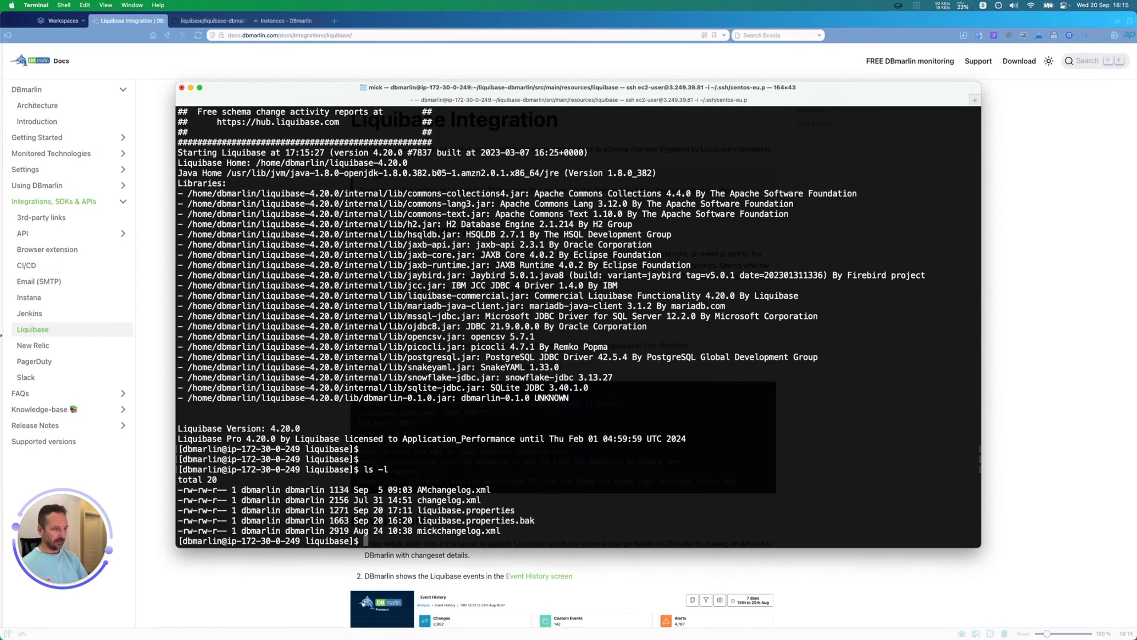
{"action": "double_click", "coordinate": [490, 510]}
{"action": "key", "text": "super+c"}
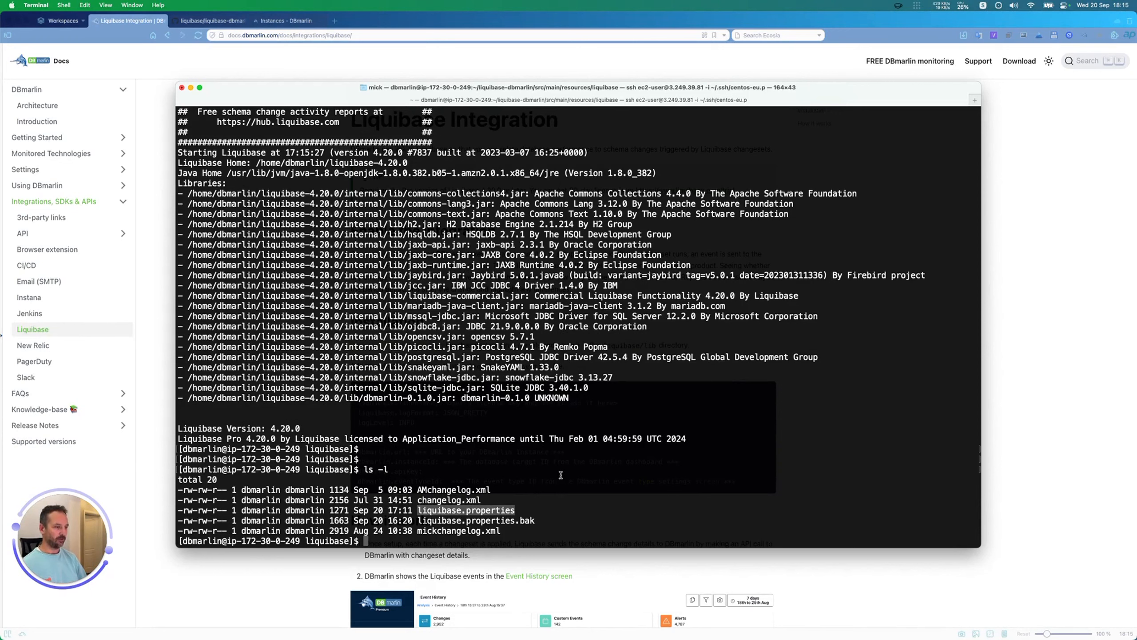
{"action": "type", "text": "vim"}
{"action": "key", "text": "super+v"}
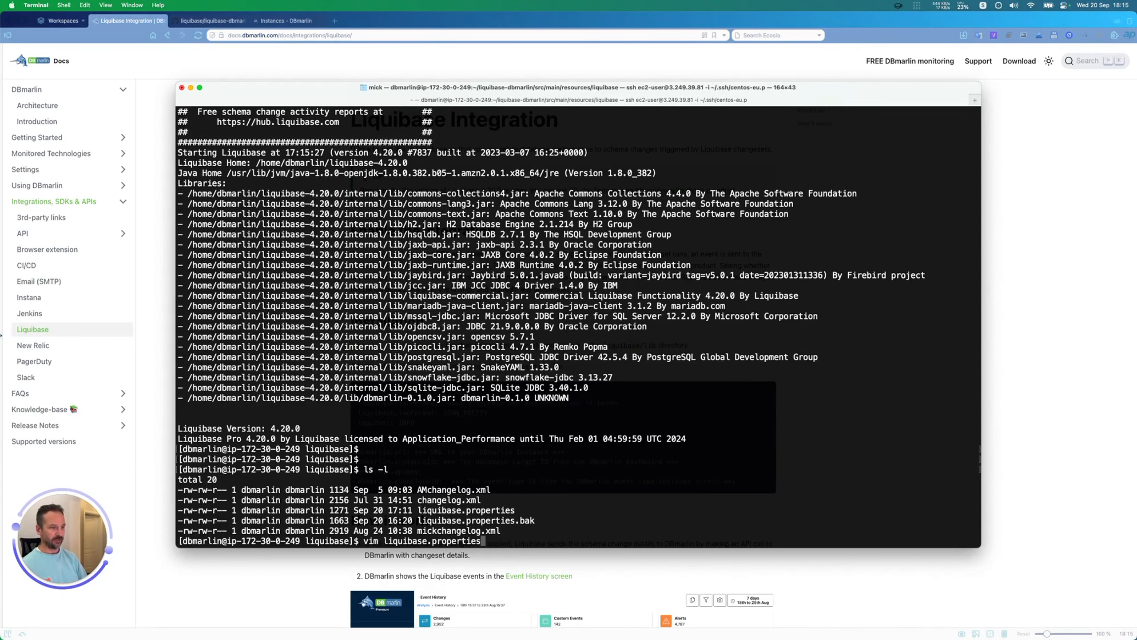
{"action": "key", "text": "Return"}
Step: Examine the target database settings and the DBmarlin settings, especially the URL and instance ID, in liquibase.properties
{"action": "left_click_drag", "start_coordinate": [536, 165], "coordinate": [116, 110]}
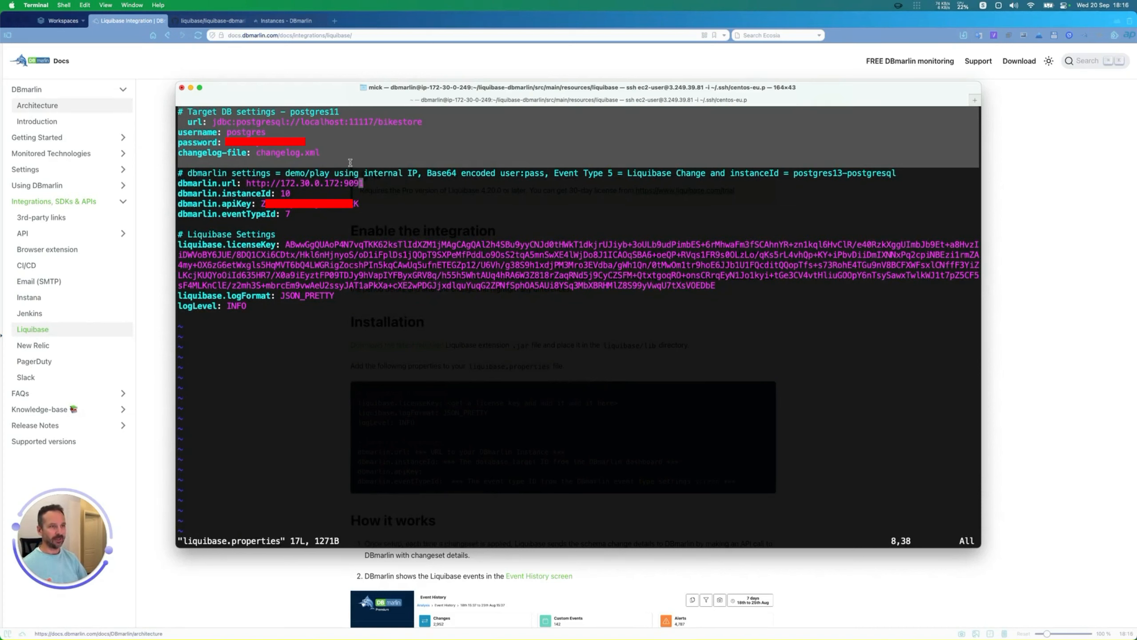
{"action": "left_click", "coordinate": [320, 234]}
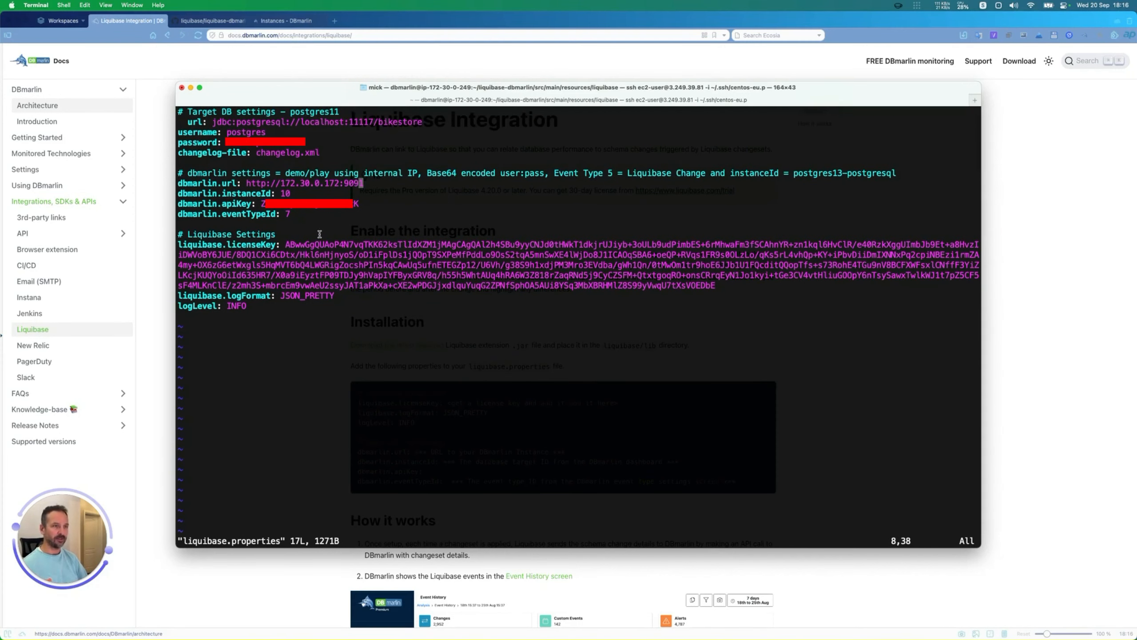
{"action": "left_click_drag", "start_coordinate": [300, 214], "coordinate": [161, 181]}
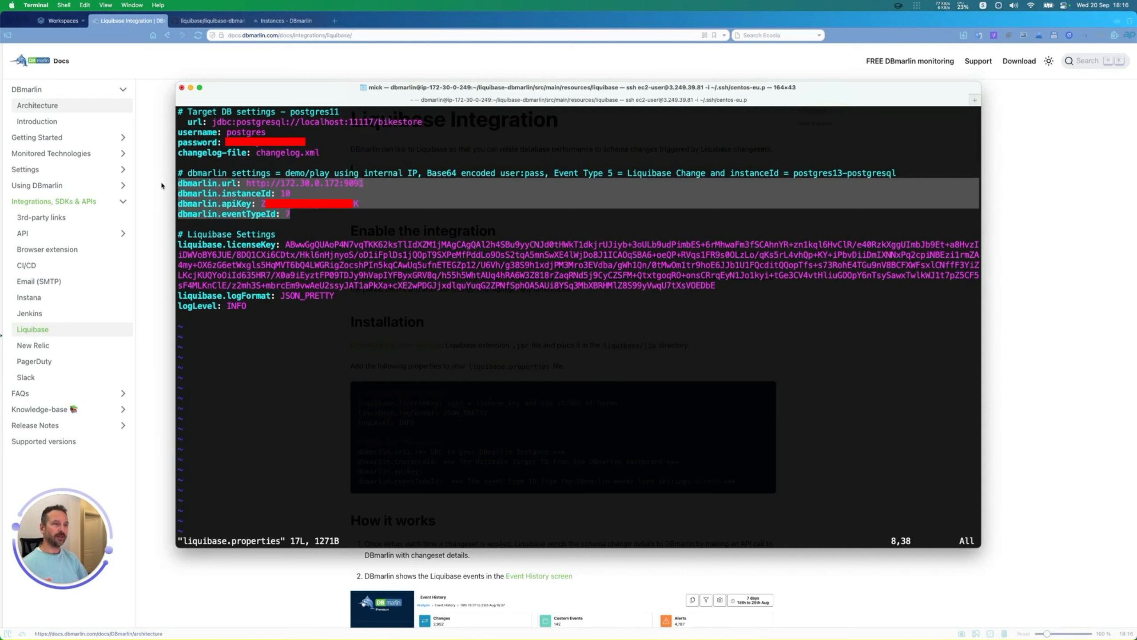
{"action": "double_click", "coordinate": [233, 183]}
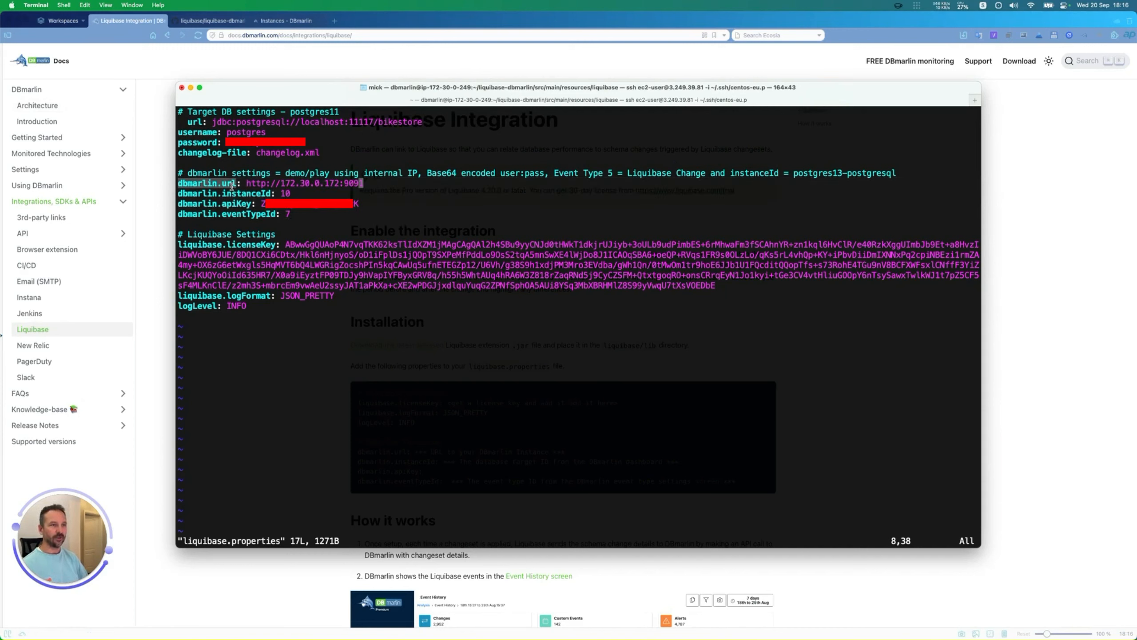
{"action": "left_click_drag", "start_coordinate": [247, 183], "coordinate": [387, 181]}
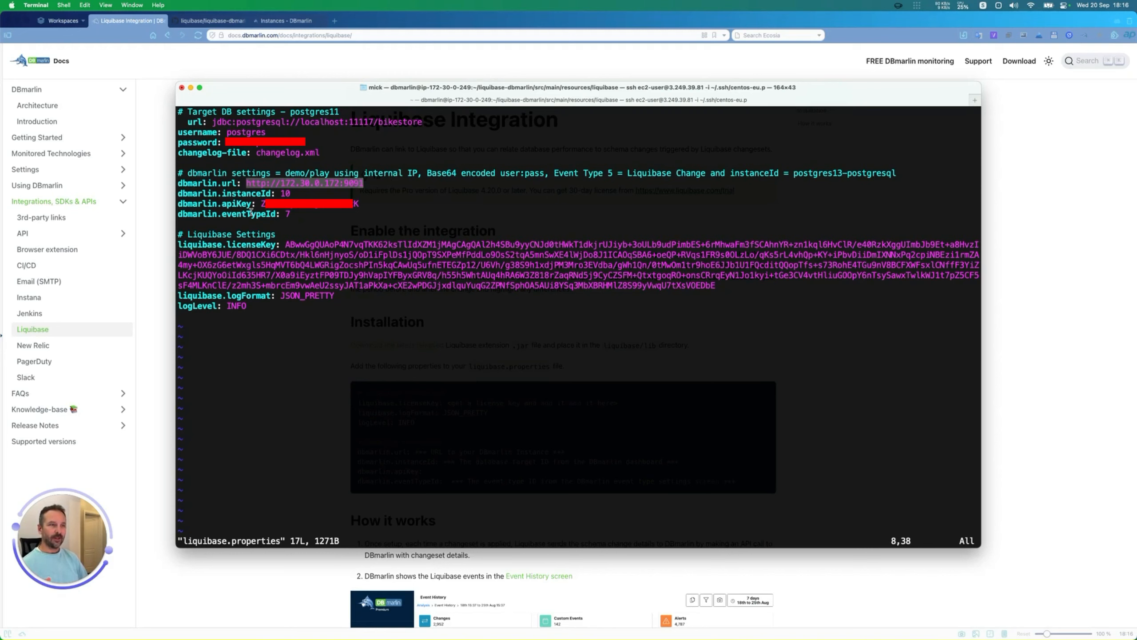
{"action": "double_click", "coordinate": [250, 193]}
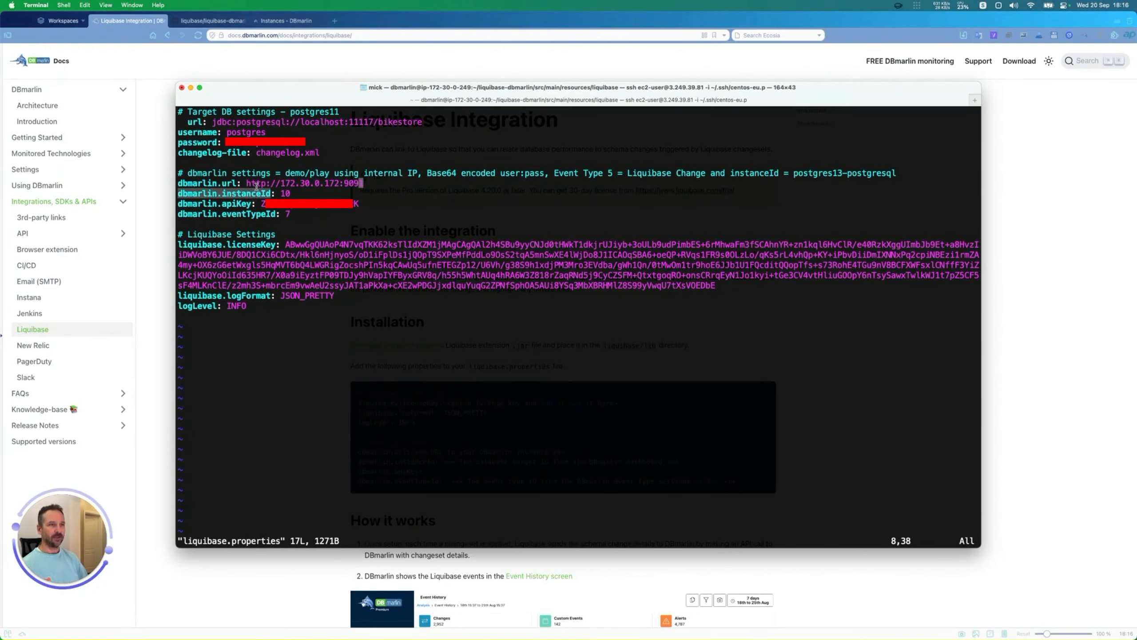
Step: Switch to the DBmarlin dashboard in the browser and open the postgres13-postgresql instance
{"action": "left_click", "coordinate": [291, 20]}
{"action": "left_click", "coordinate": [291, 20]}
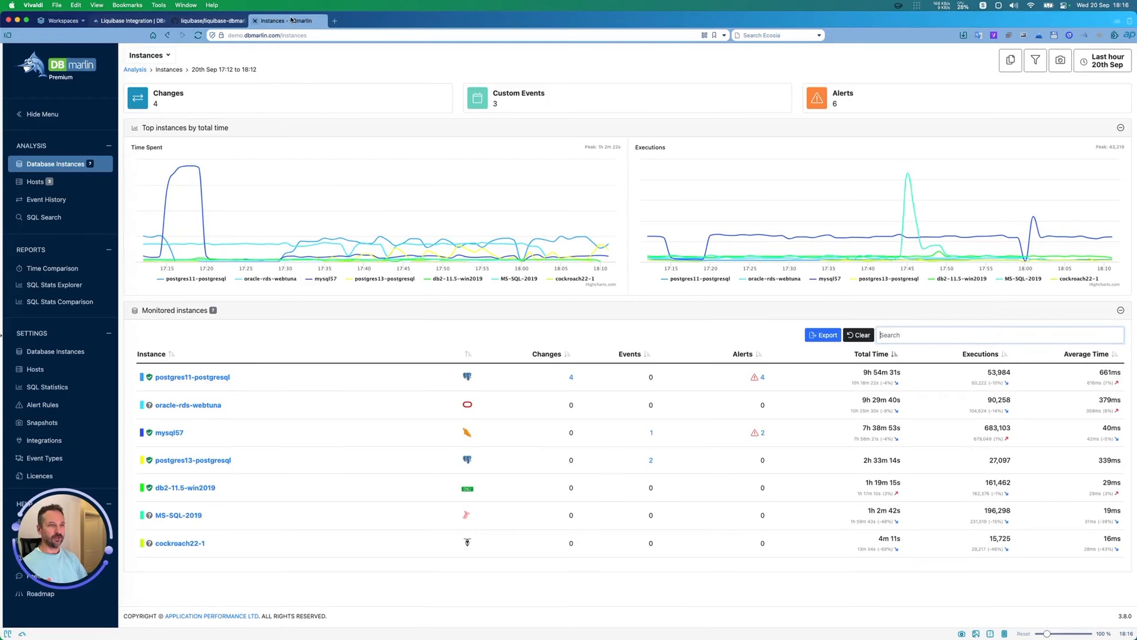
{"action": "left_click", "coordinate": [193, 462]}
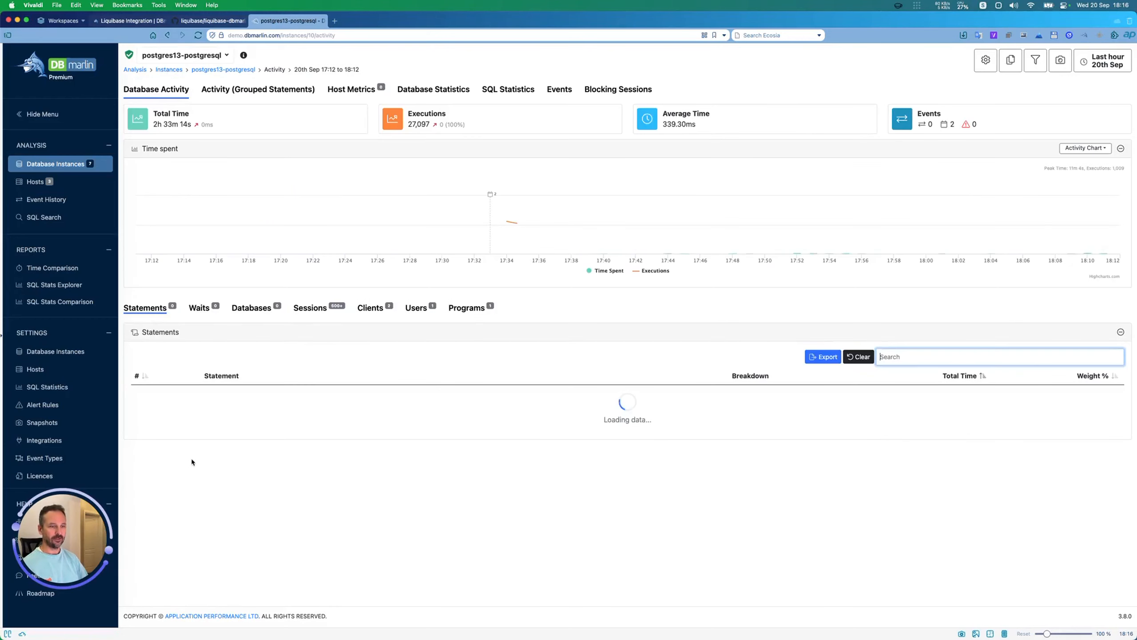
Step: Highlight the instance ID in the postgres13-postgresql page address and switch back to liquibase.properties in Terminal
{"action": "left_click", "coordinate": [329, 36]}
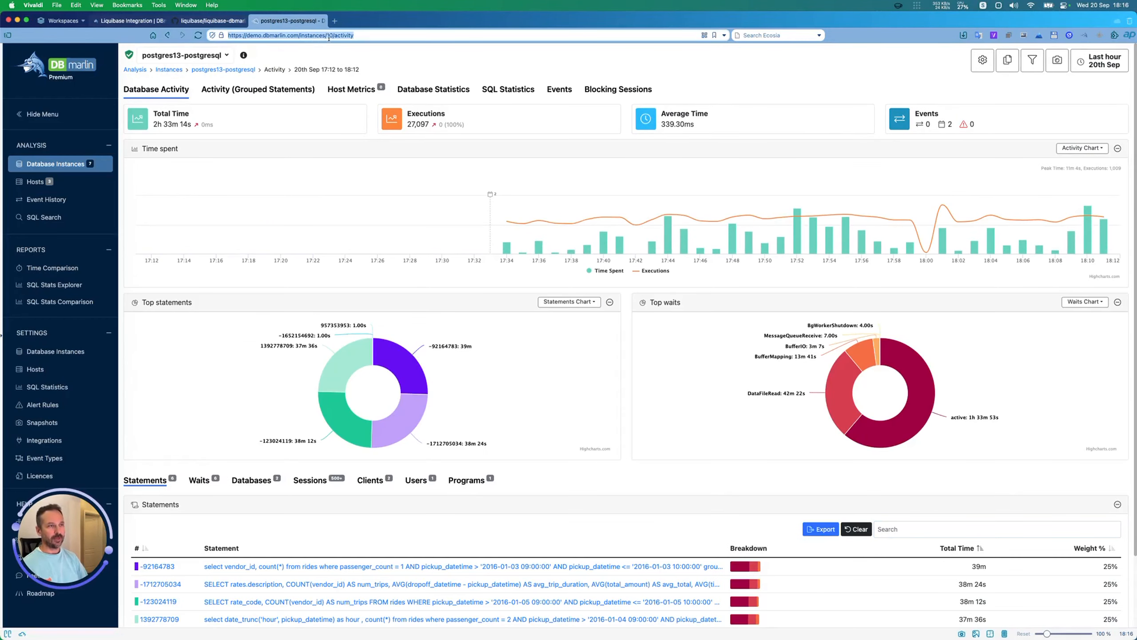
{"action": "left_click", "coordinate": [330, 36]}
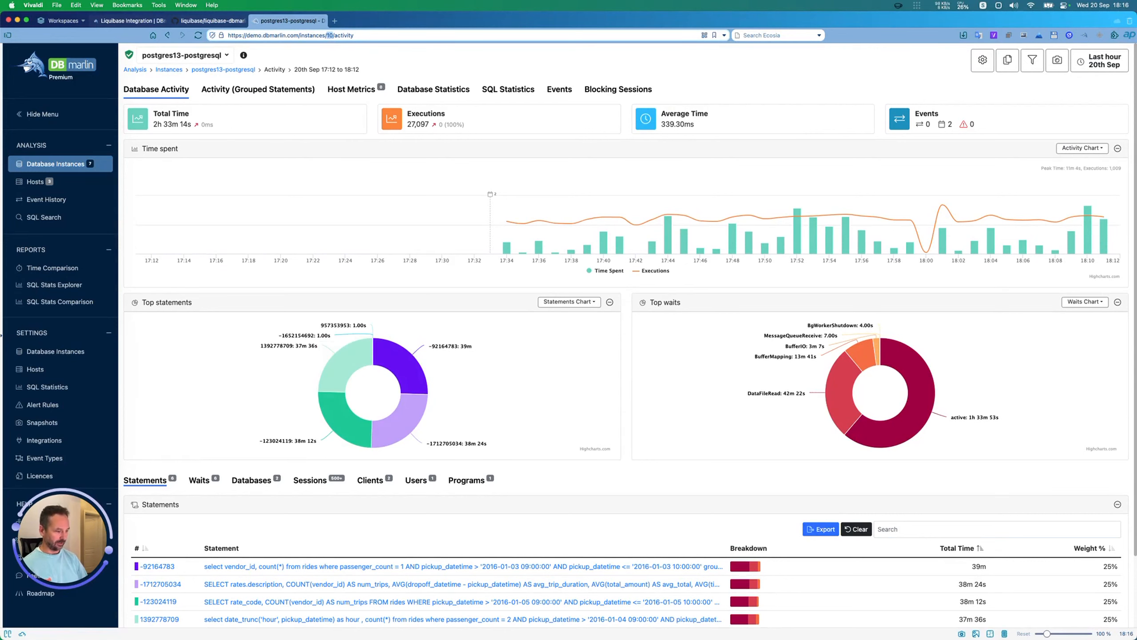
{"action": "key", "text": "super+Tab"}
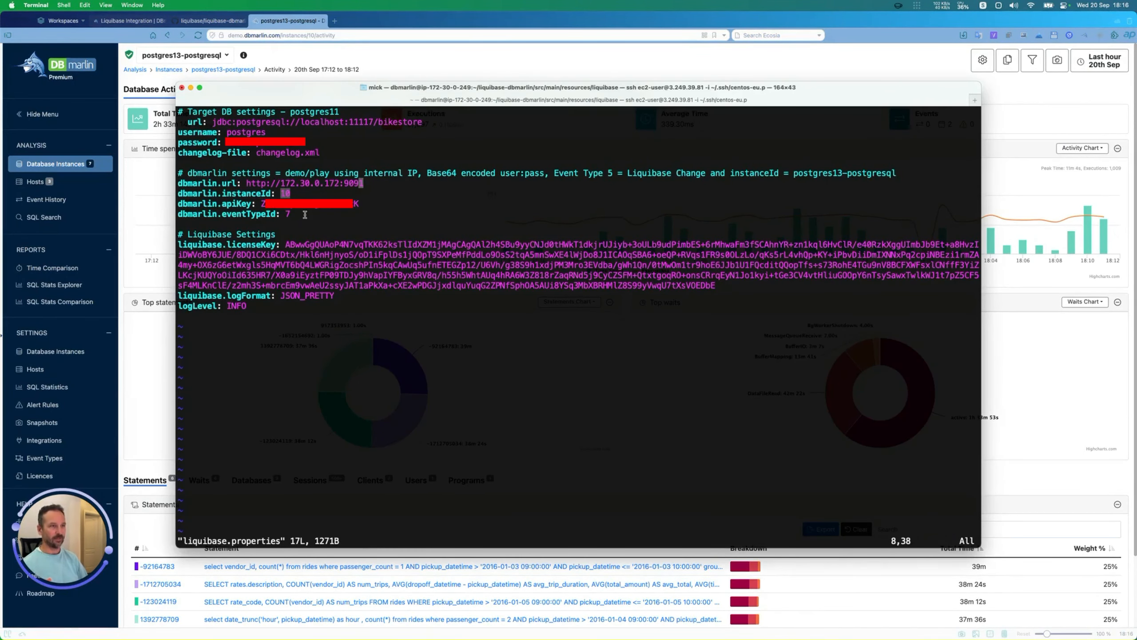
Step: Examine the DBmarlin API key setting, its Base64 user:pass comment and the event type ID setting in liquibase.properties
{"action": "double_click", "coordinate": [241, 203]}
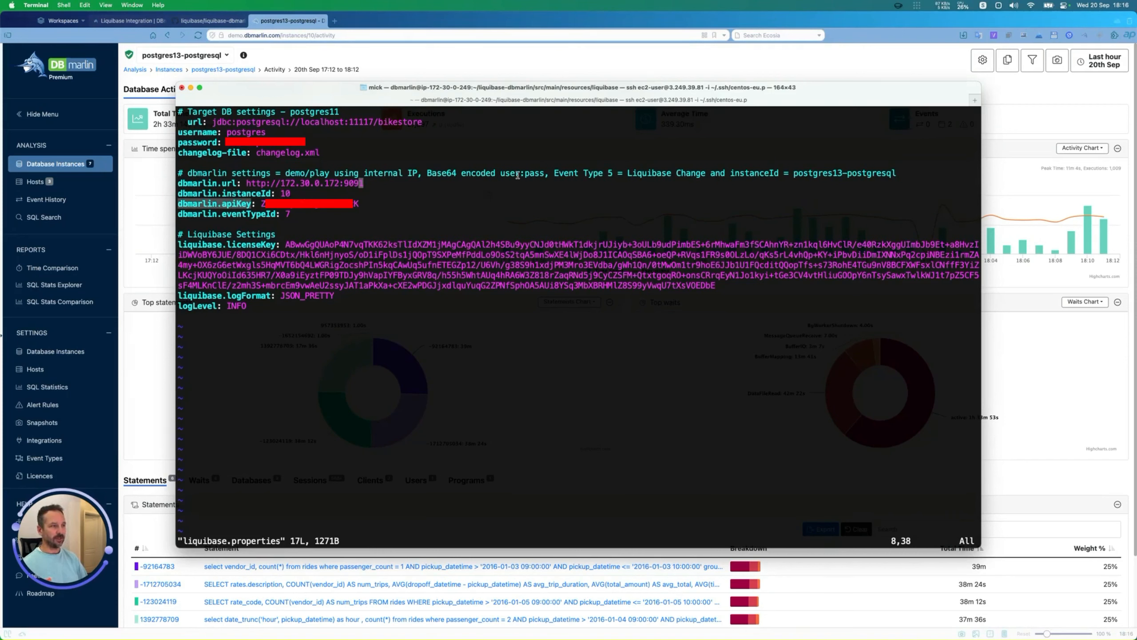
{"action": "left_click_drag", "start_coordinate": [426, 173], "coordinate": [545, 174]}
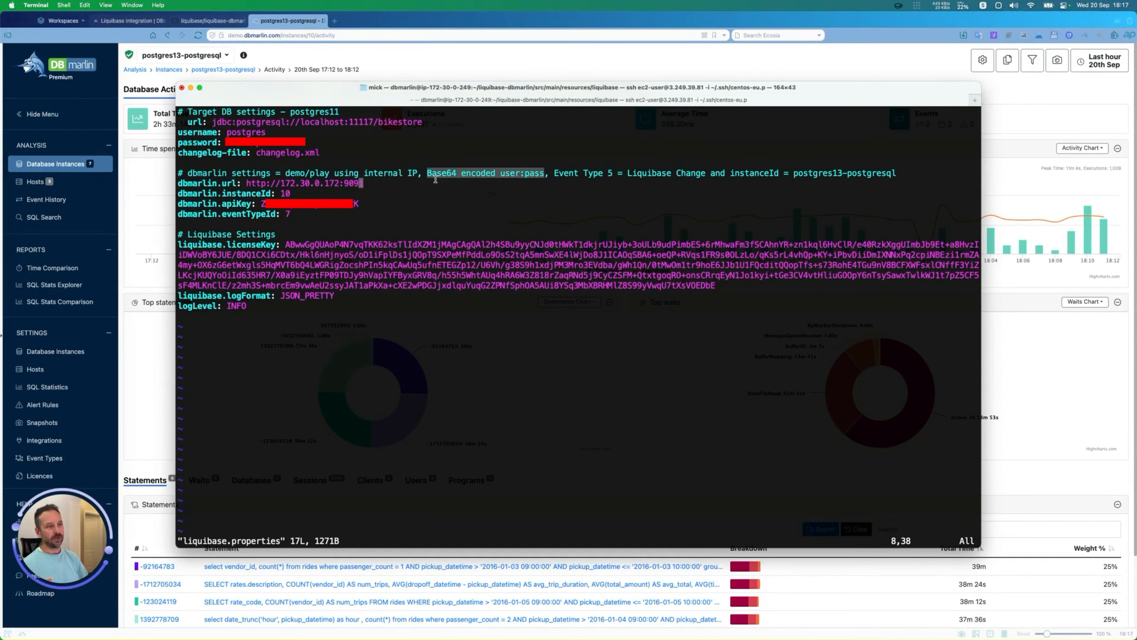
{"action": "double_click", "coordinate": [299, 204]}
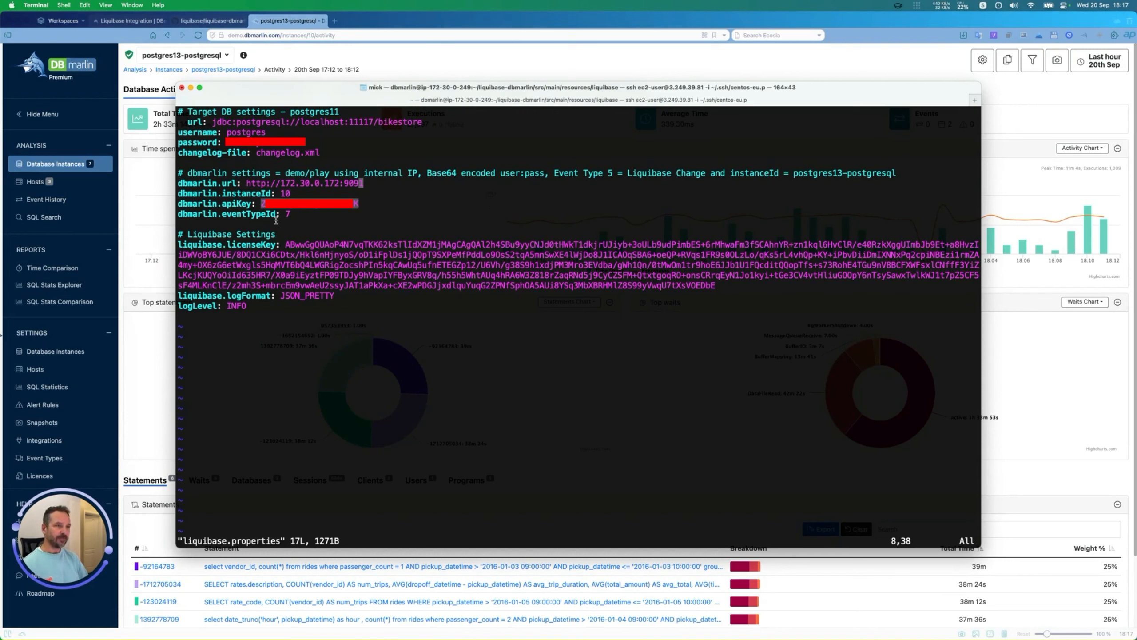
{"action": "double_click", "coordinate": [257, 214]}
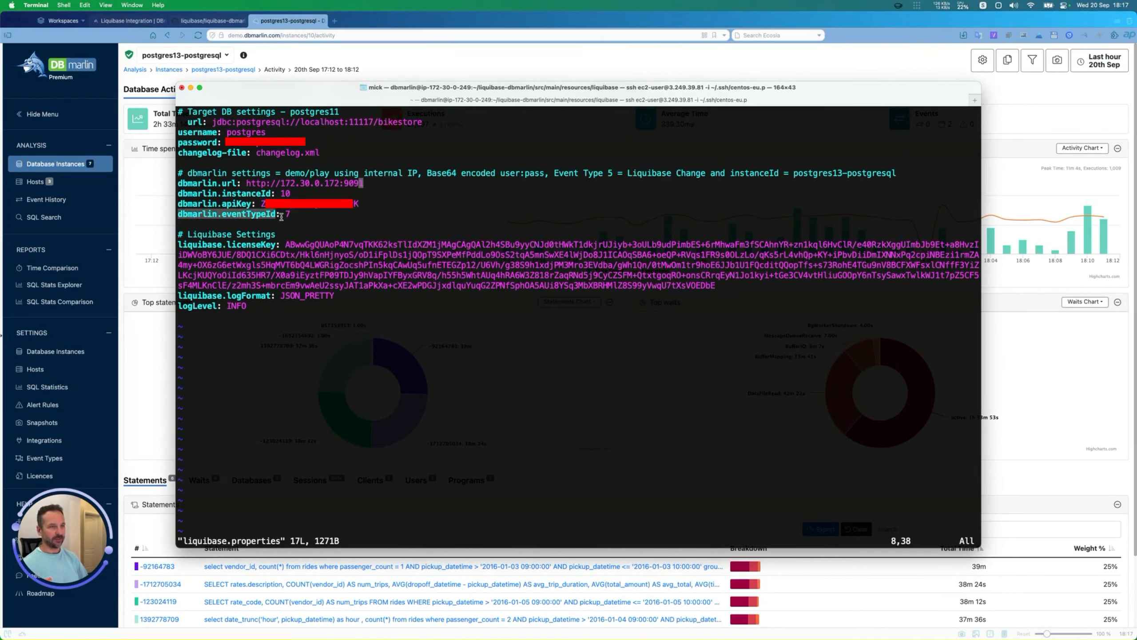
Step: Switch to DBmarlin in the browser and start a new event type named "Liquibase change" in the Event Types settings
{"action": "left_click", "coordinate": [248, 55]}
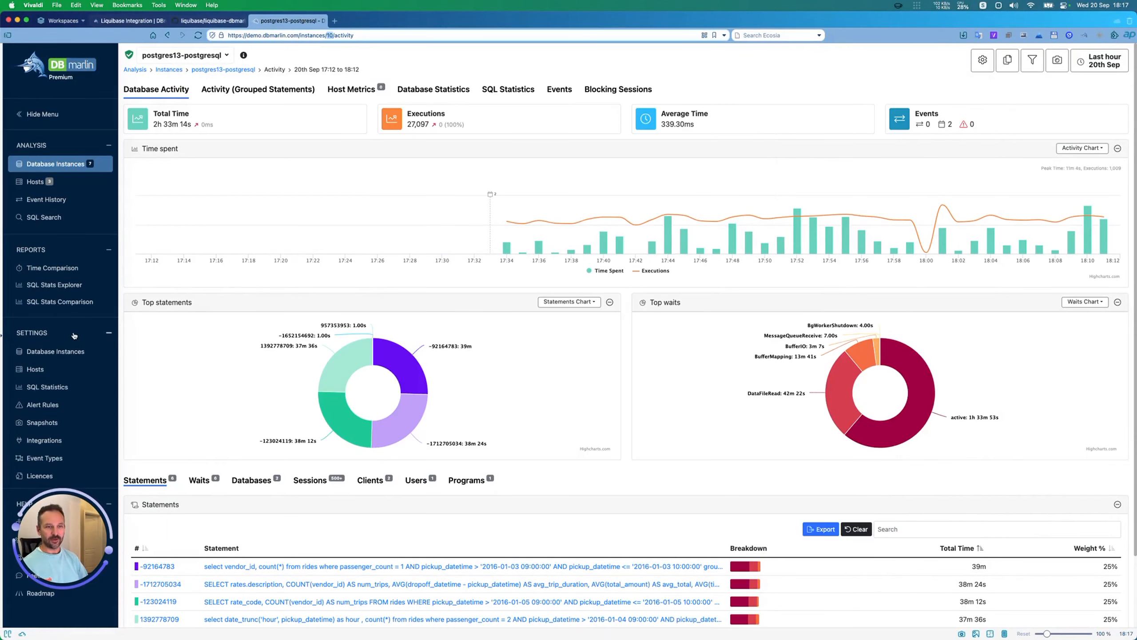
{"action": "left_click", "coordinate": [45, 458]}
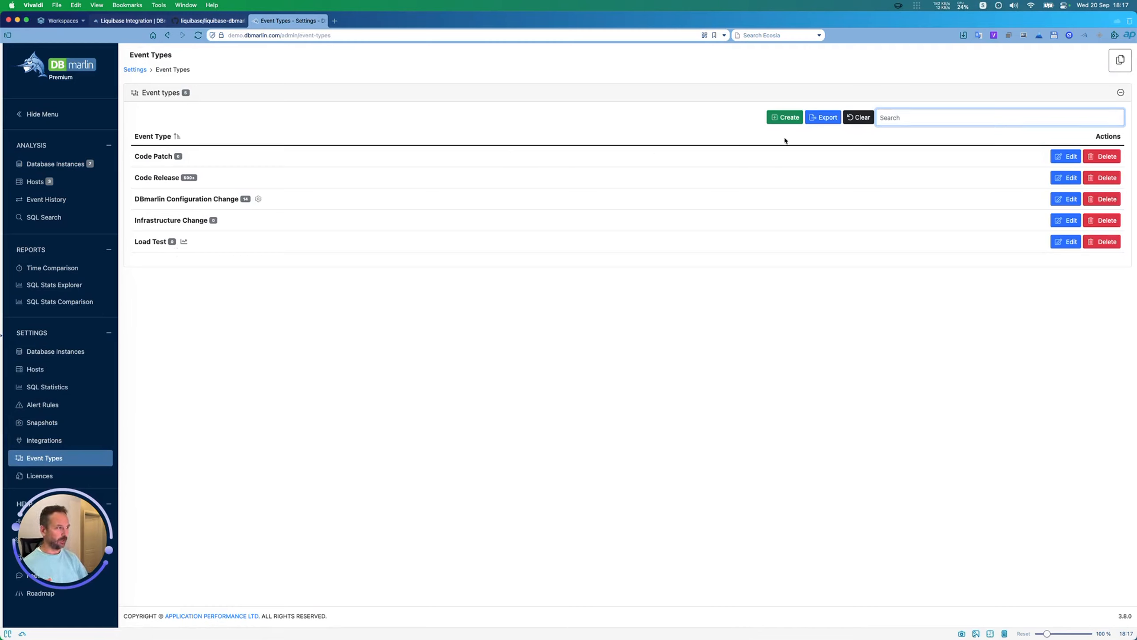
{"action": "left_click", "coordinate": [788, 118]}
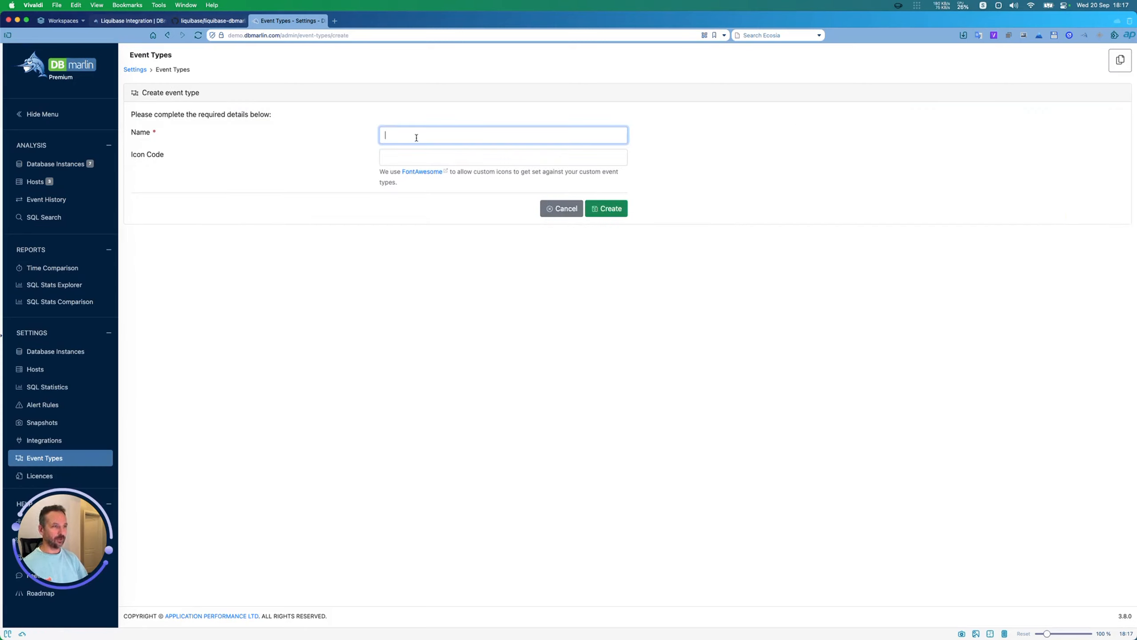
{"action": "type", "text": "Liq"}
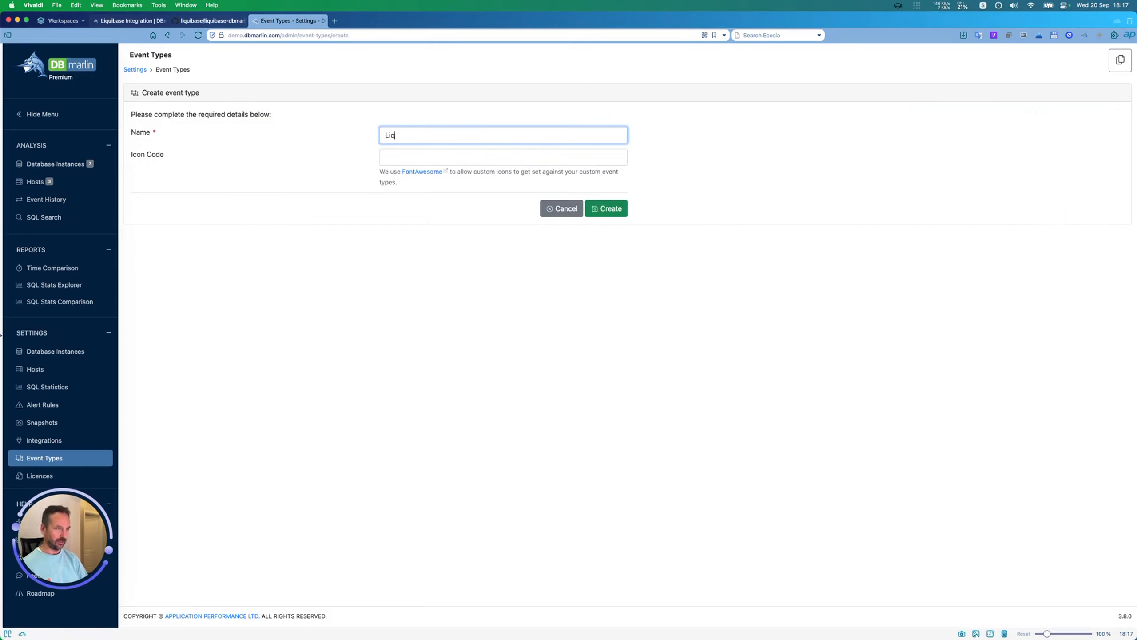
{"action": "type", "text": "uibase change"}
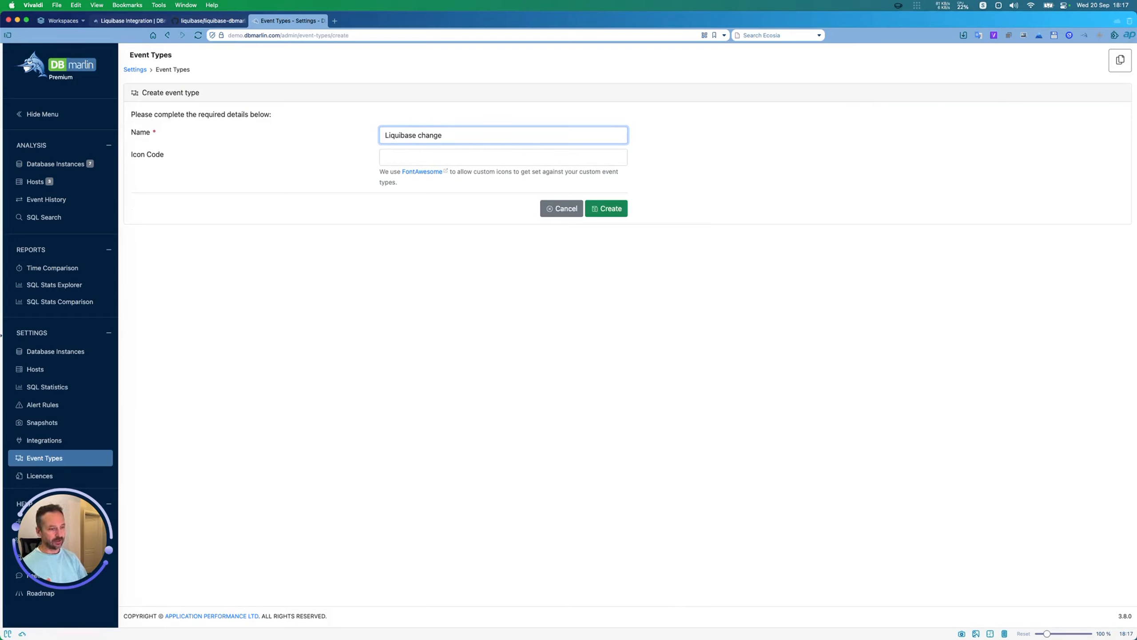
Step: Set the new event type's icon code to "fak fa-liquibase-icon" and create the event type
{"action": "key", "text": "super+Tab"}
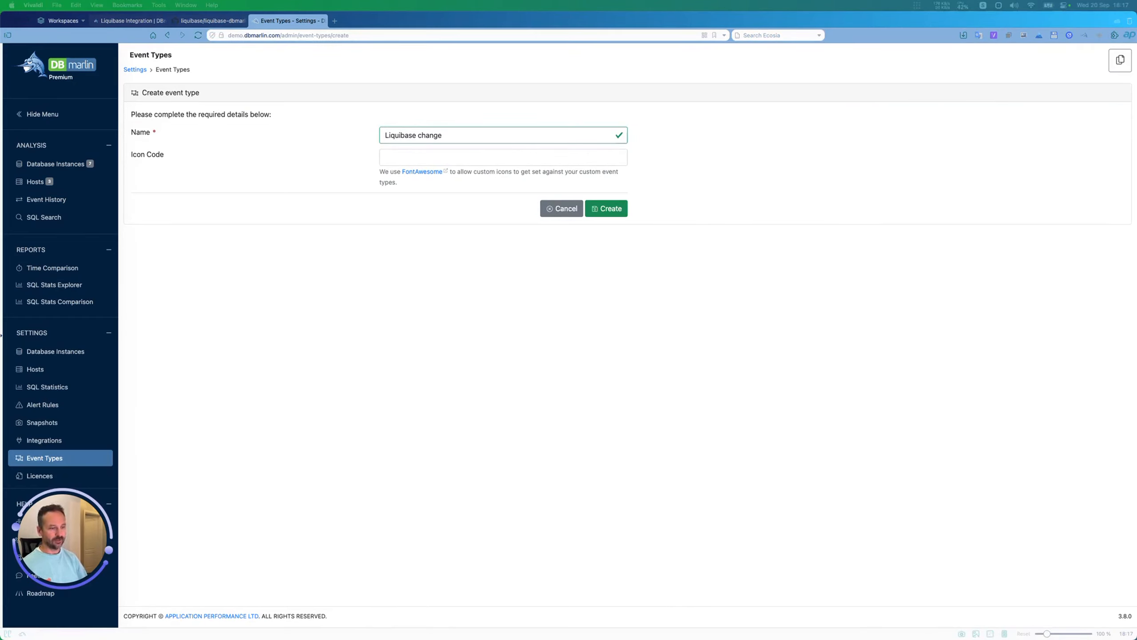
{"action": "left_click", "coordinate": [425, 156]}
{"action": "type", "text": "fak fa-liquibase-icon"}
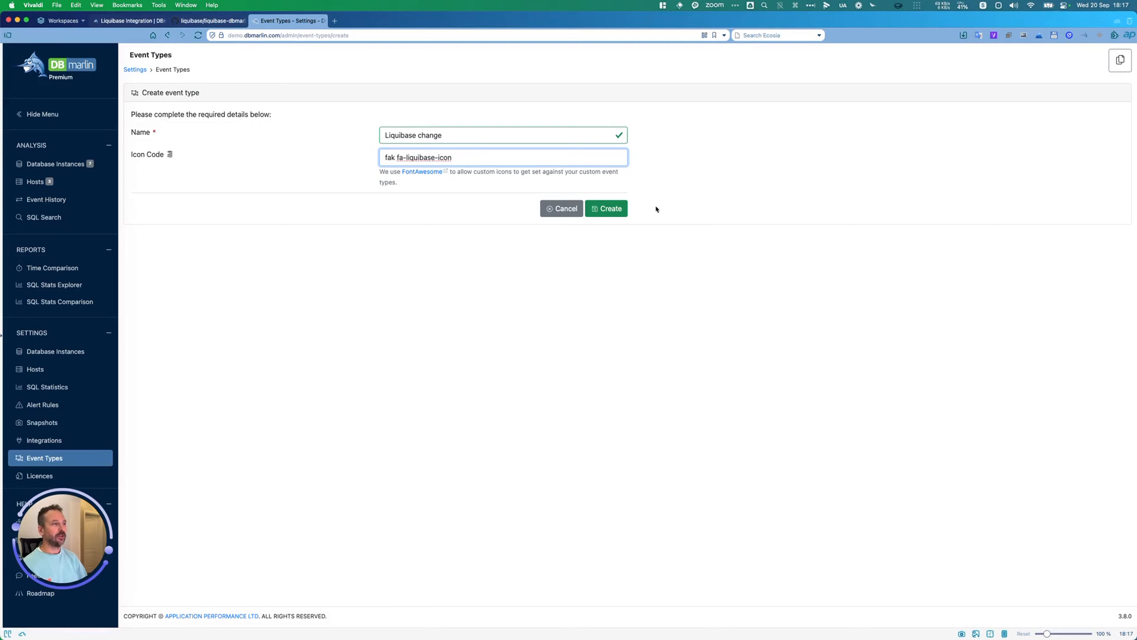
{"action": "left_click", "coordinate": [609, 208]}
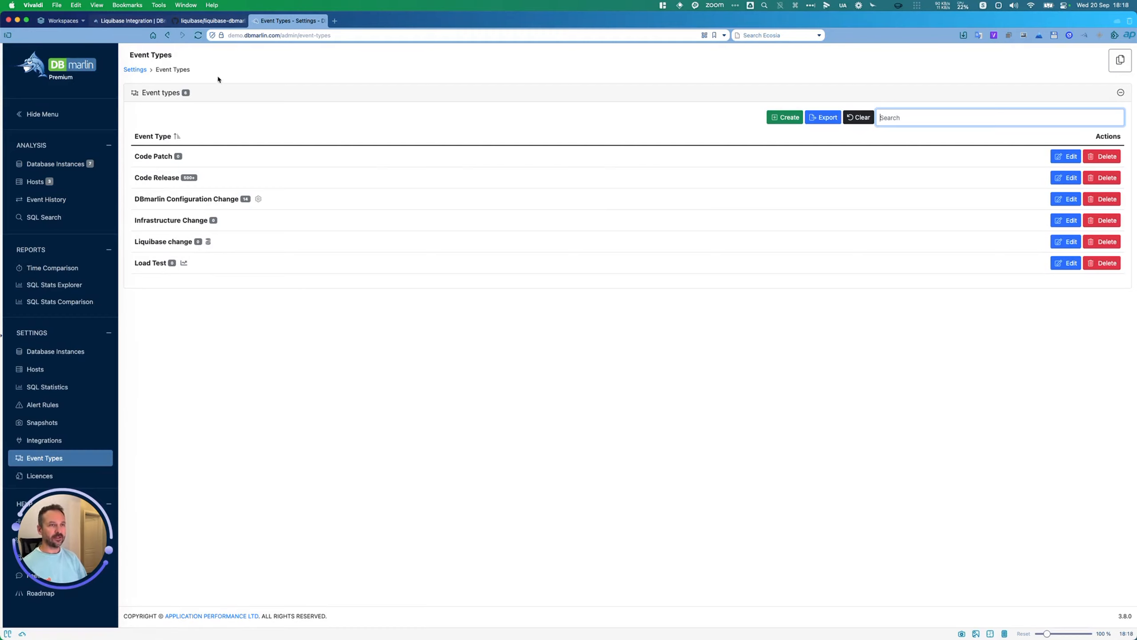
Step: Reload the event types, open Liquibase change for editing and highlight its ID in the page address
{"action": "left_click", "coordinate": [198, 37]}
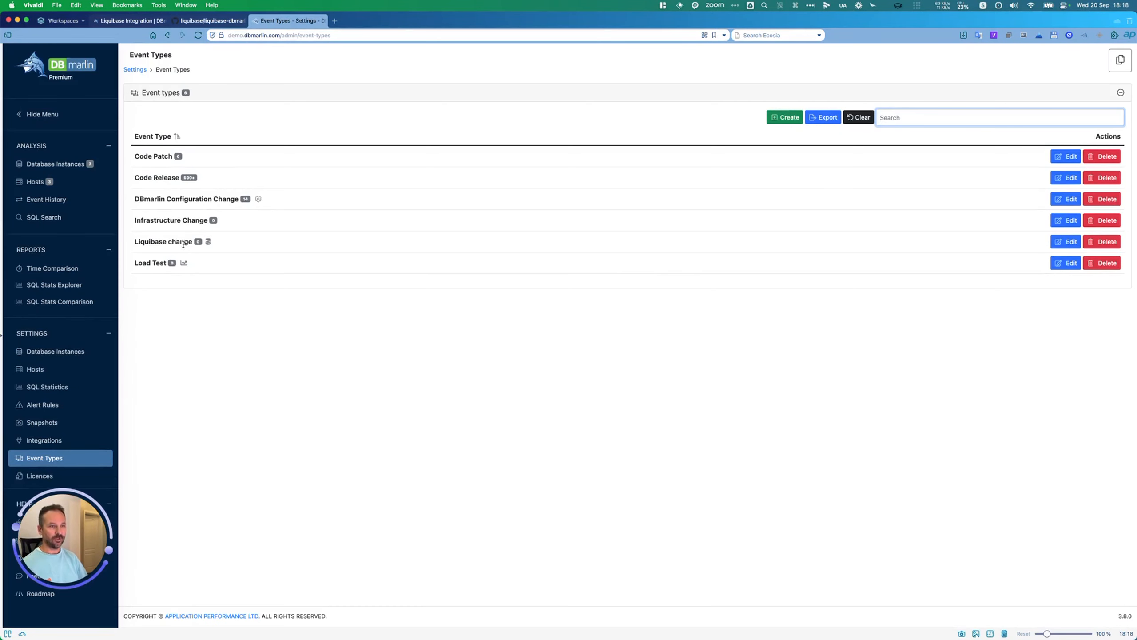
{"action": "left_click", "coordinate": [1066, 241]}
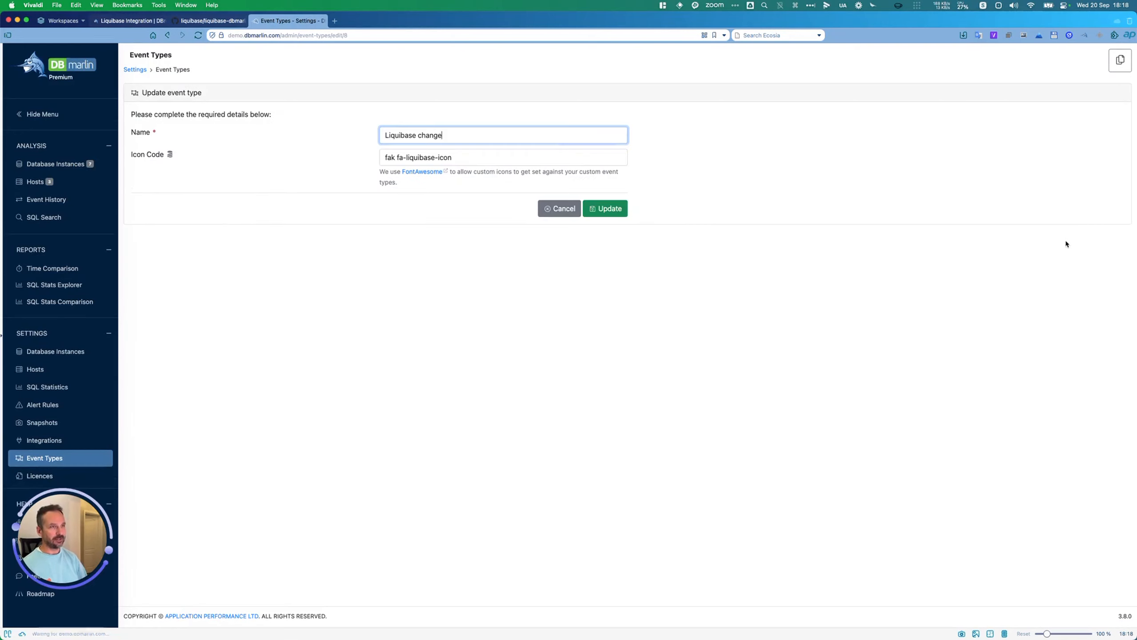
{"action": "left_click", "coordinate": [360, 35]}
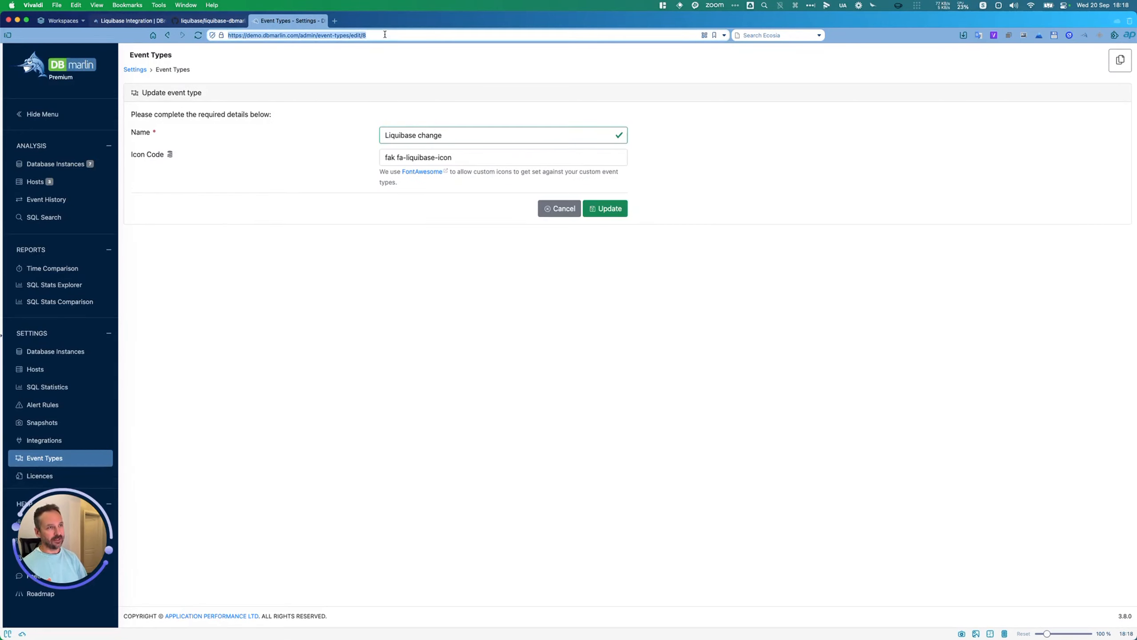
{"action": "left_click", "coordinate": [361, 36]}
{"action": "left_click_drag", "start_coordinate": [362, 35], "coordinate": [403, 37]}
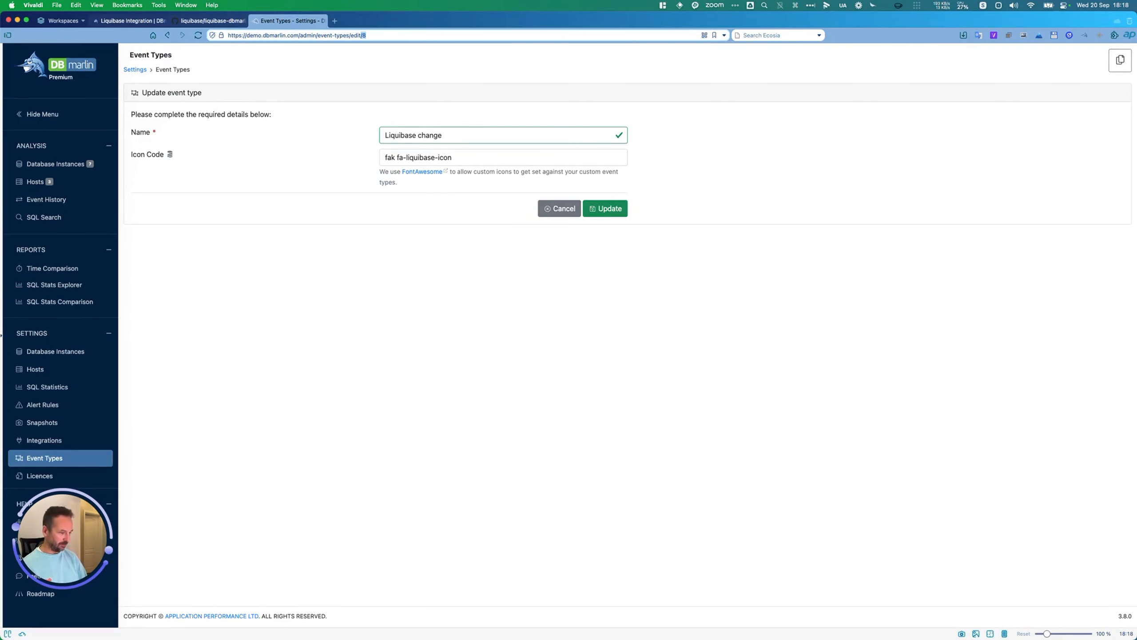
Step: Switch to Terminal, set dbmarlin.eventTypeId to 8 in liquibase.properties, then save the file and quit vim
{"action": "key", "text": "super+Tab"}
{"action": "left_click", "coordinate": [431, 326]}
{"action": "key", "text": "Down"}
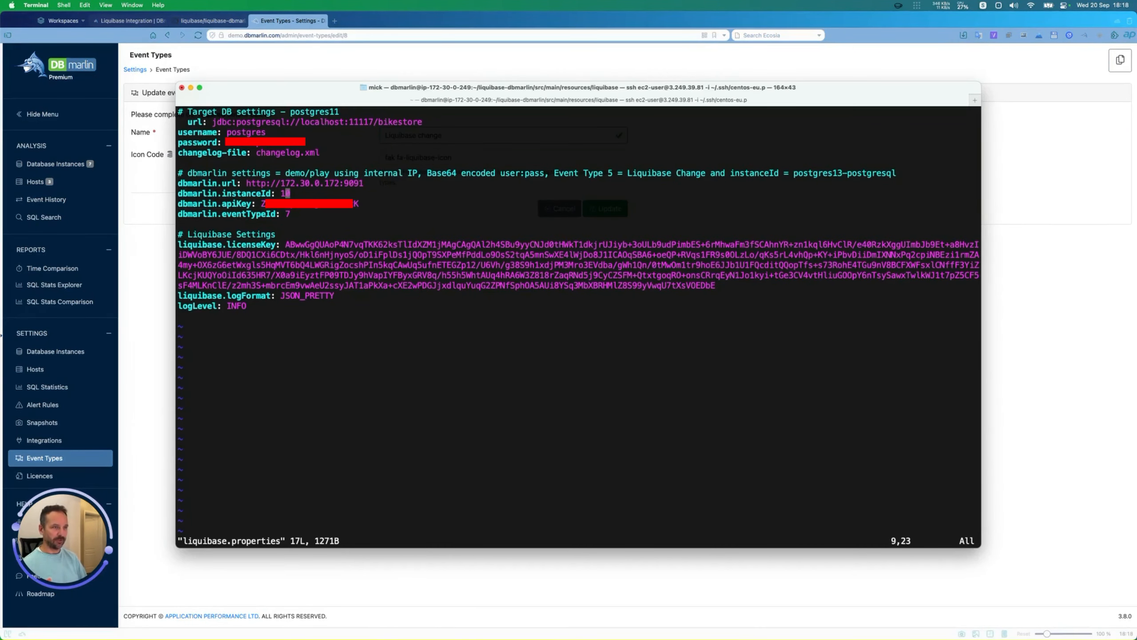
{"action": "key", "text": "Down"}
{"action": "key", "text": "Down"}
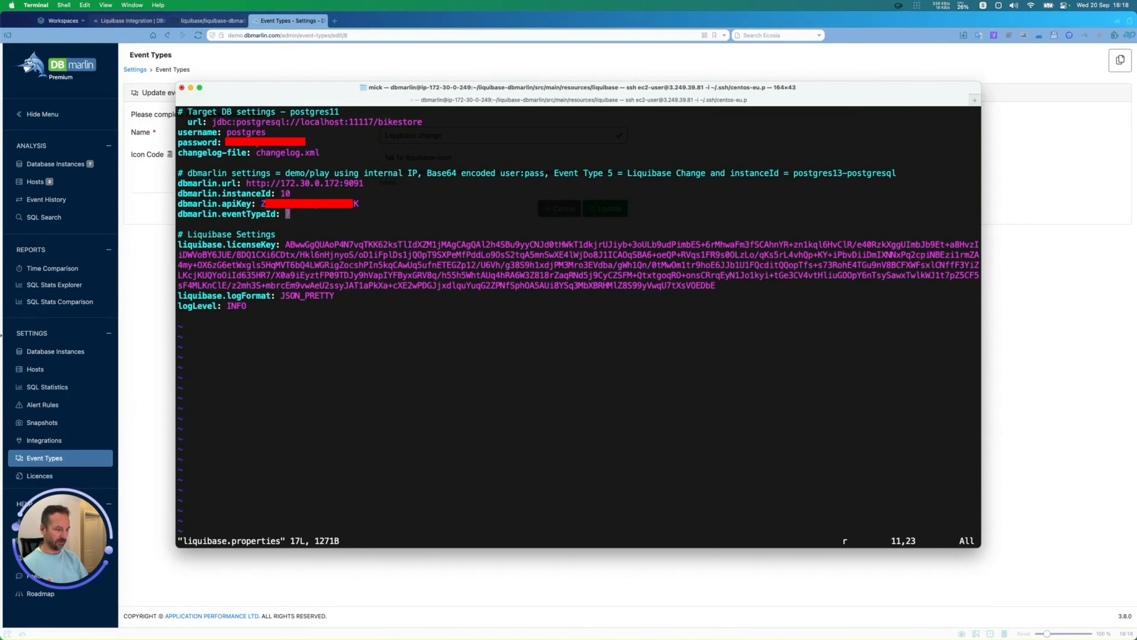
{"action": "type", "text": ":wq"}
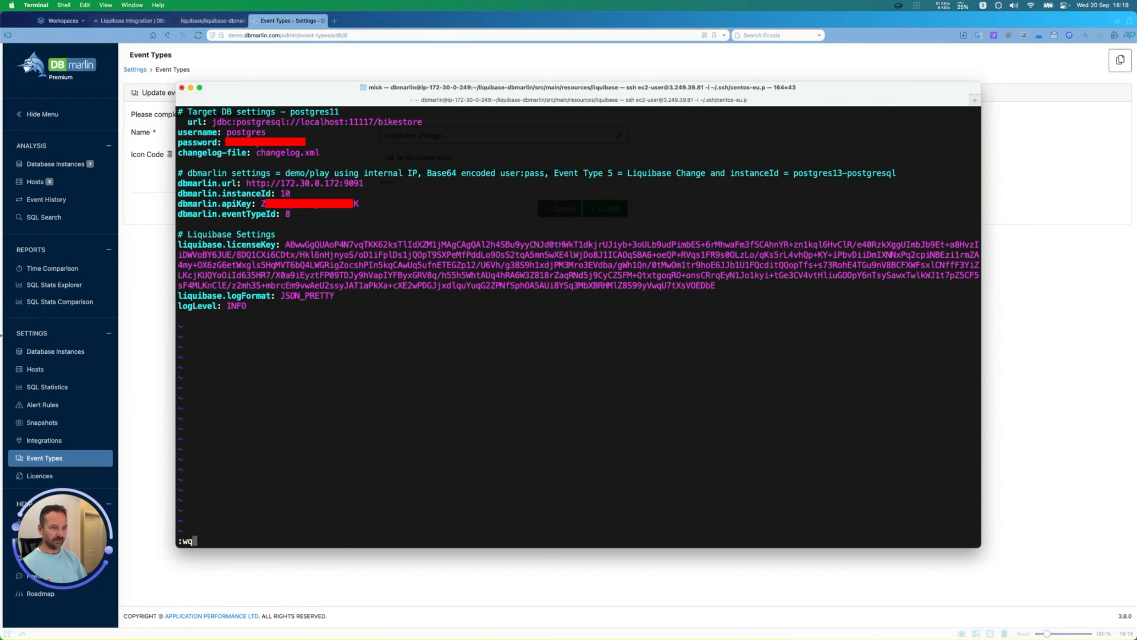
{"action": "key", "text": "Return"}
{"action": "key", "text": "Return"}
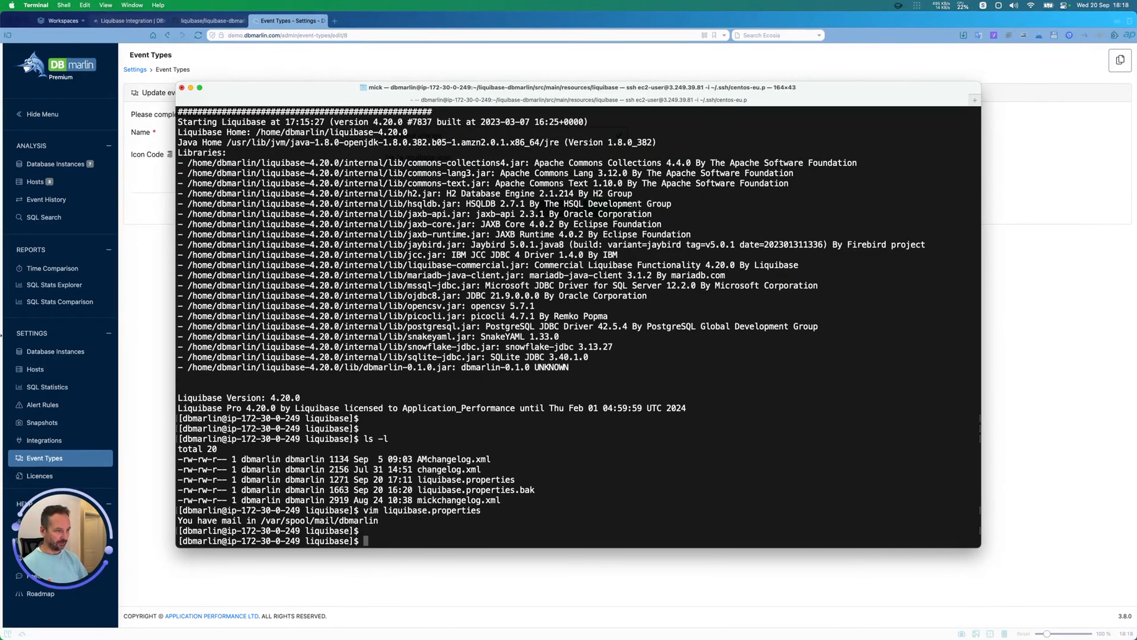
Step: Recall, check and run the command liquibase --changeLogFile=mickchangelog.xml --labels="droptables" update
{"action": "key", "text": "Up"}
{"action": "key", "text": "Up"}
{"action": "key", "text": "Up"}
{"action": "key", "text": "Up"}
{"action": "key", "text": "Up"}
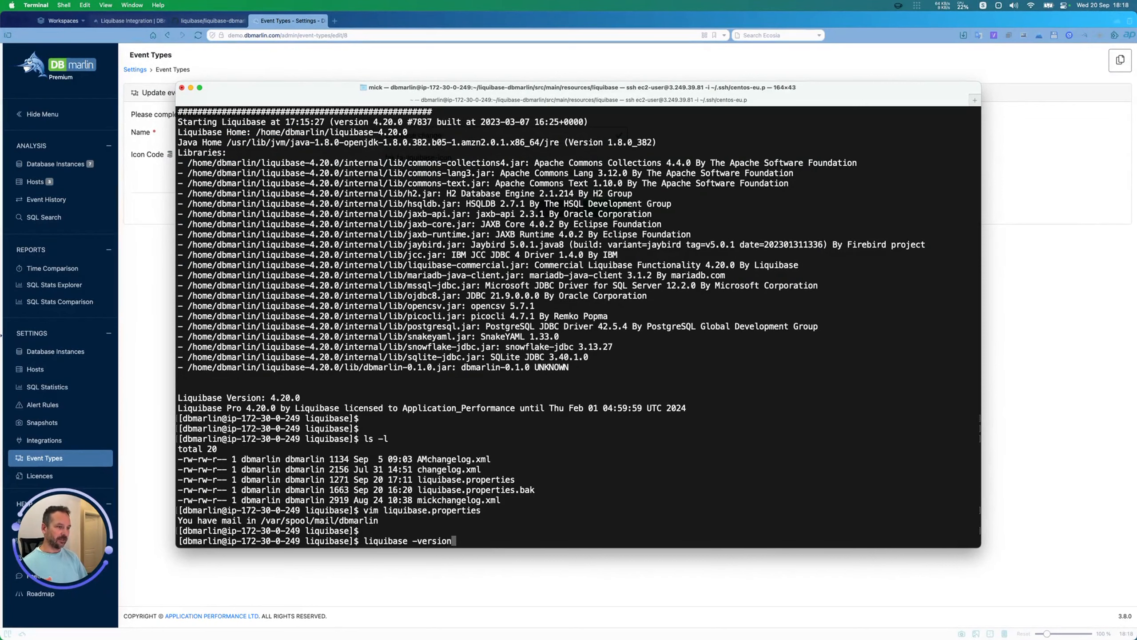
{"action": "key", "text": "Up"}
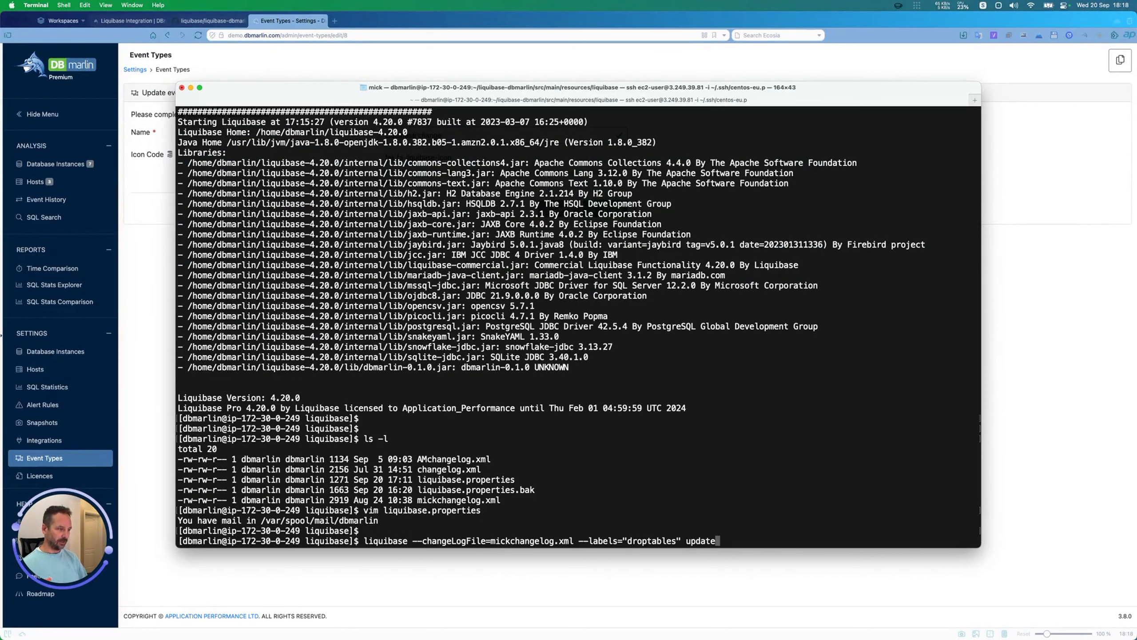
{"action": "double_click", "coordinate": [386, 542]}
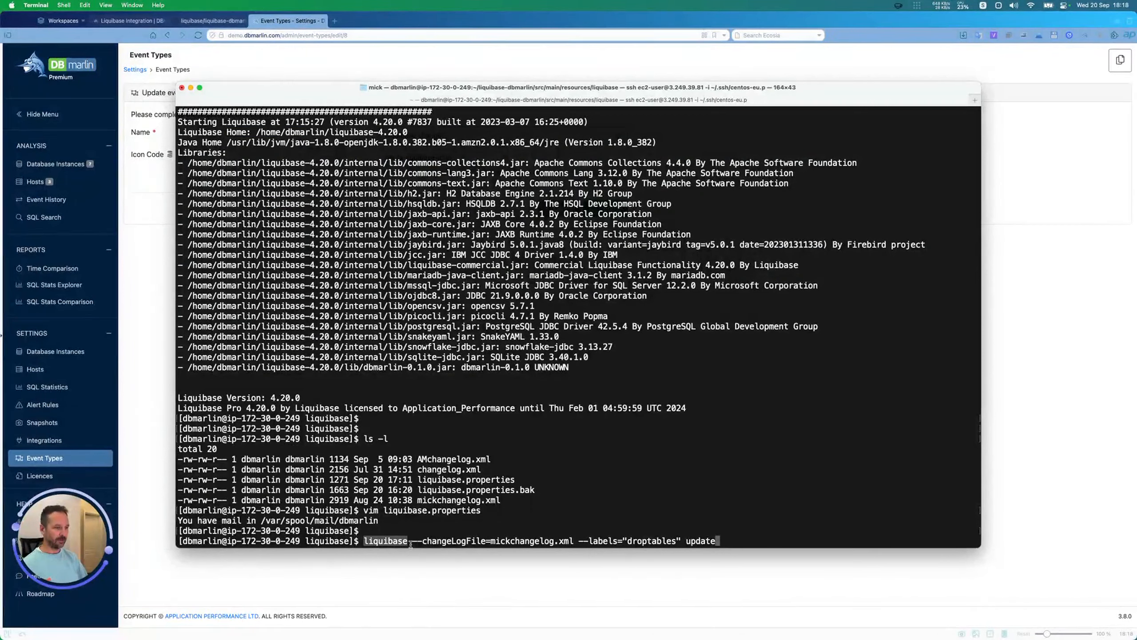
{"action": "double_click", "coordinate": [530, 540]}
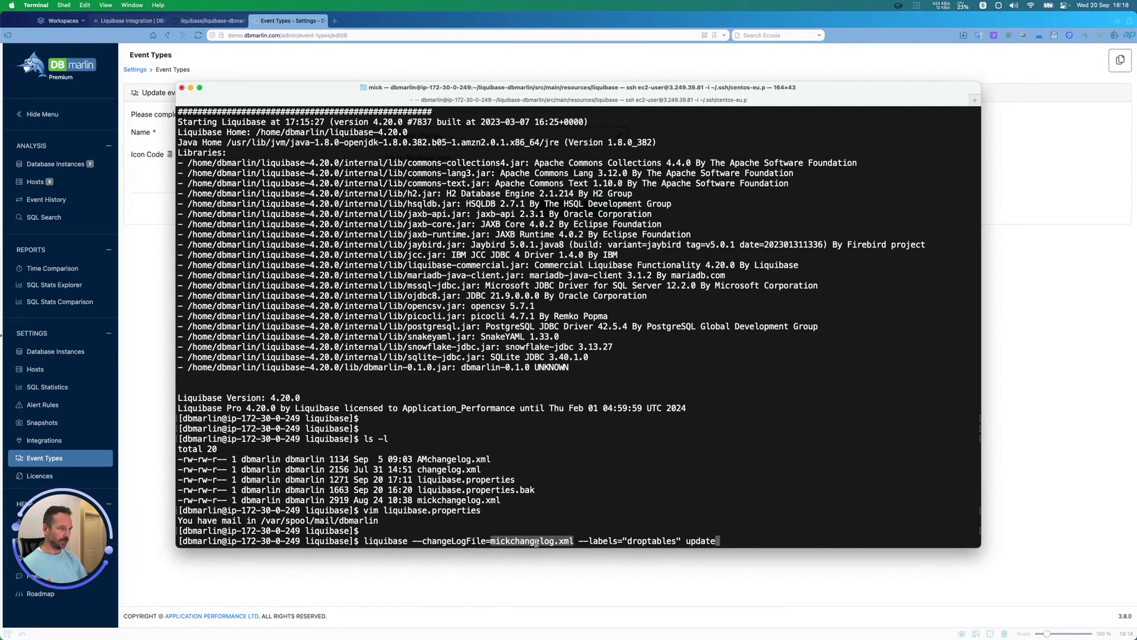
{"action": "double_click", "coordinate": [658, 541]}
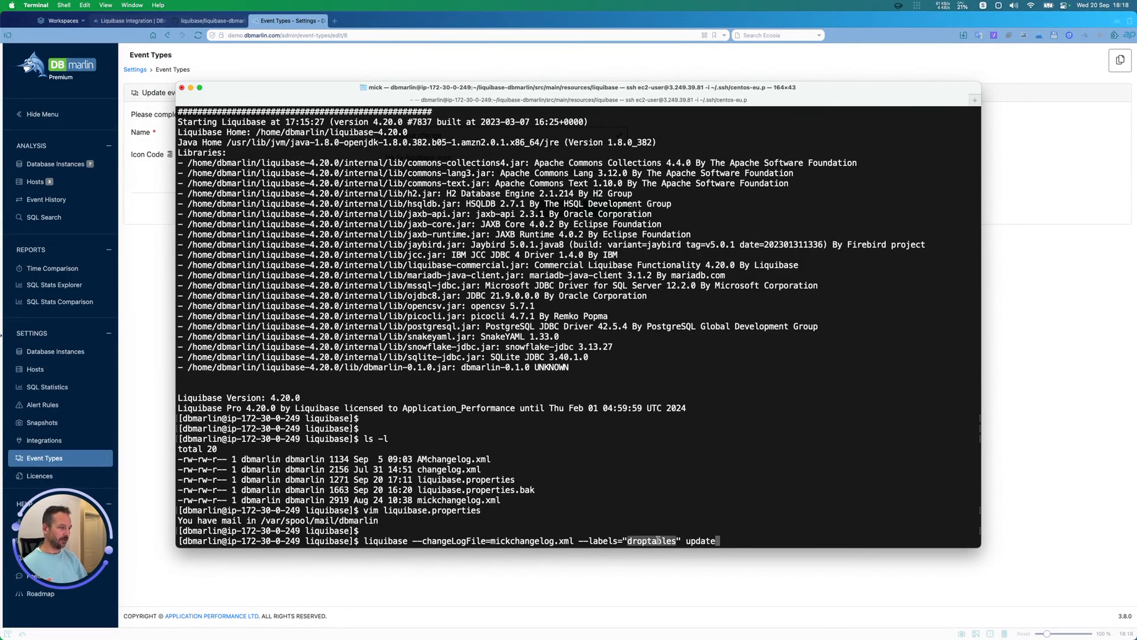
{"action": "double_click", "coordinate": [695, 537]}
{"action": "left_click", "coordinate": [739, 529]}
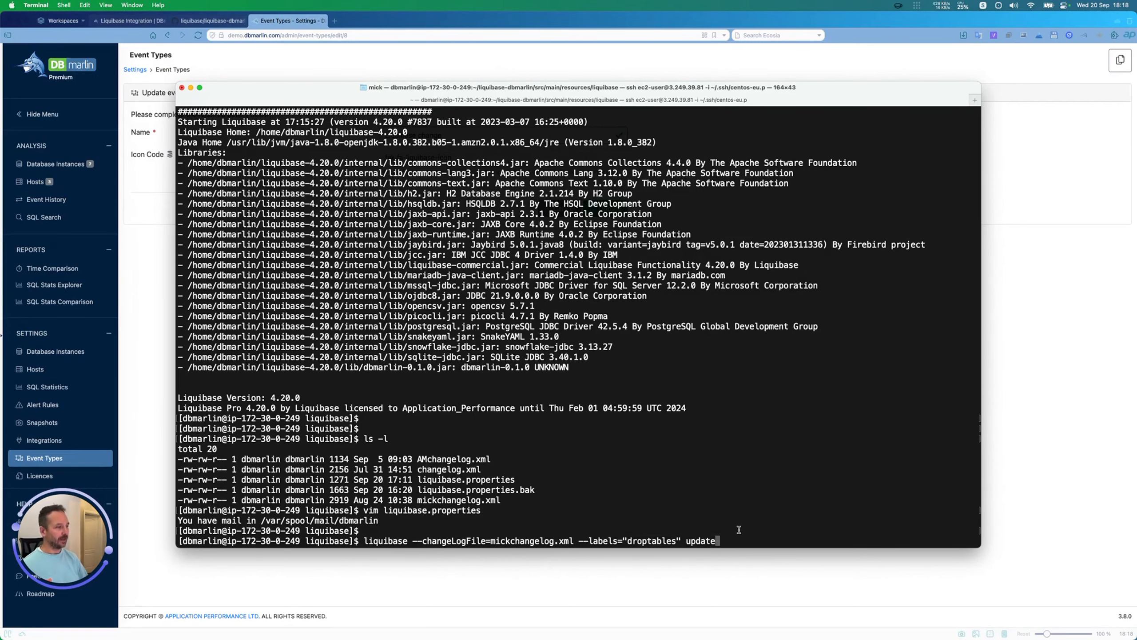
{"action": "key", "text": "Return"}
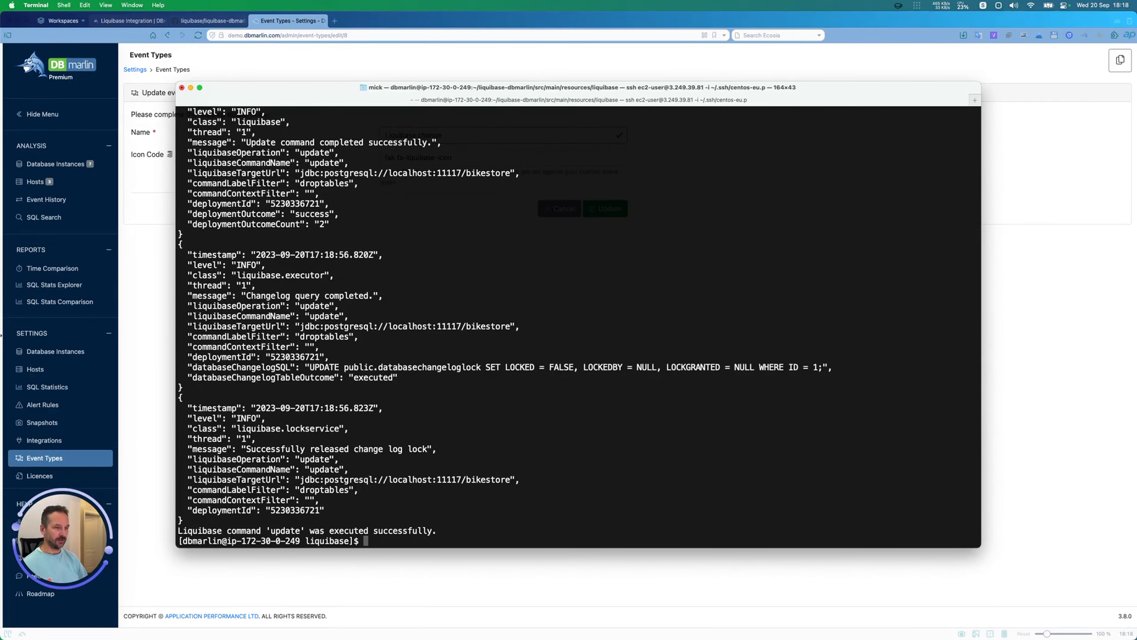
Step: Examine the update output from its completion line back to the changeset SQL and the DBmarlin response
{"action": "left_click_drag", "start_coordinate": [437, 531], "coordinate": [177, 531]}
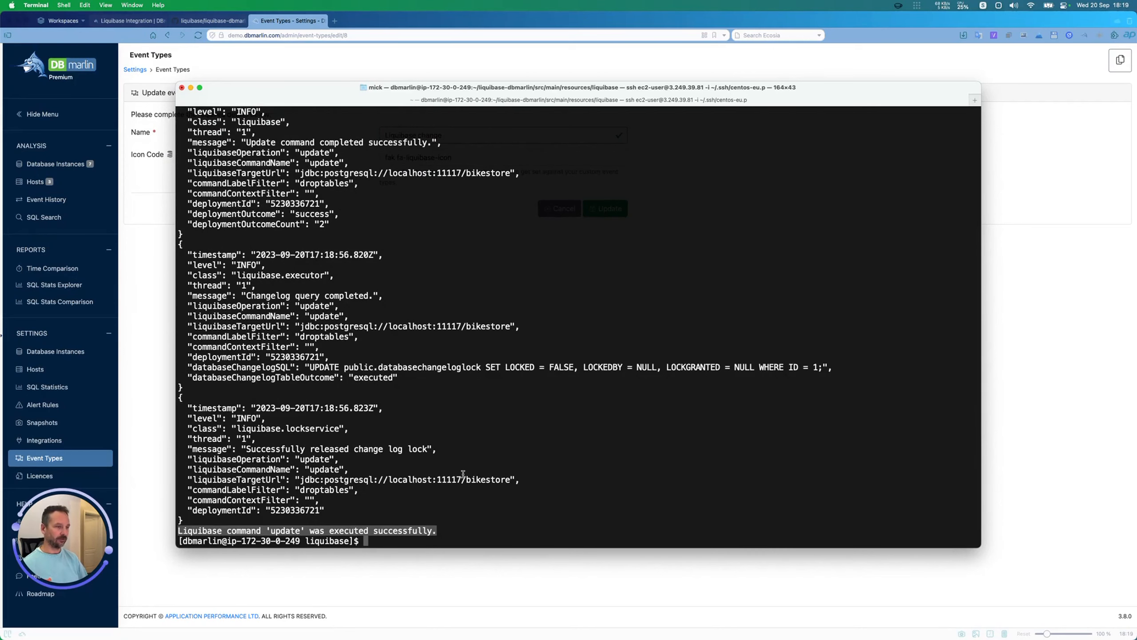
{"action": "scroll", "coordinate": [514, 377], "scroll_direction": "up", "scroll_amount": 2}
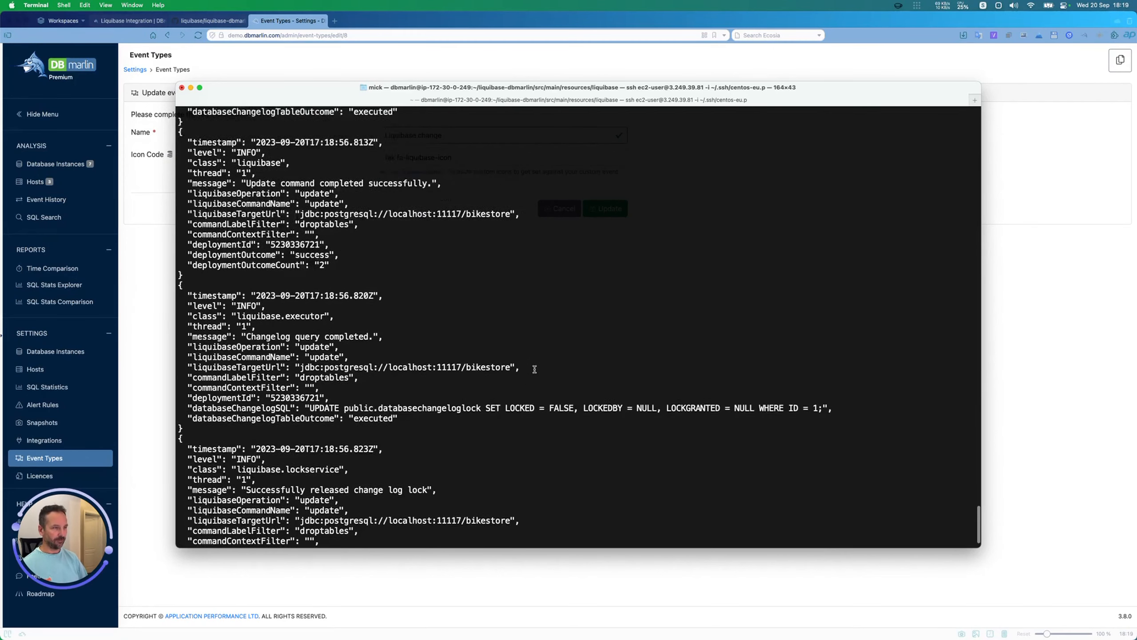
{"action": "scroll", "coordinate": [534, 369], "scroll_direction": "up", "scroll_amount": 5}
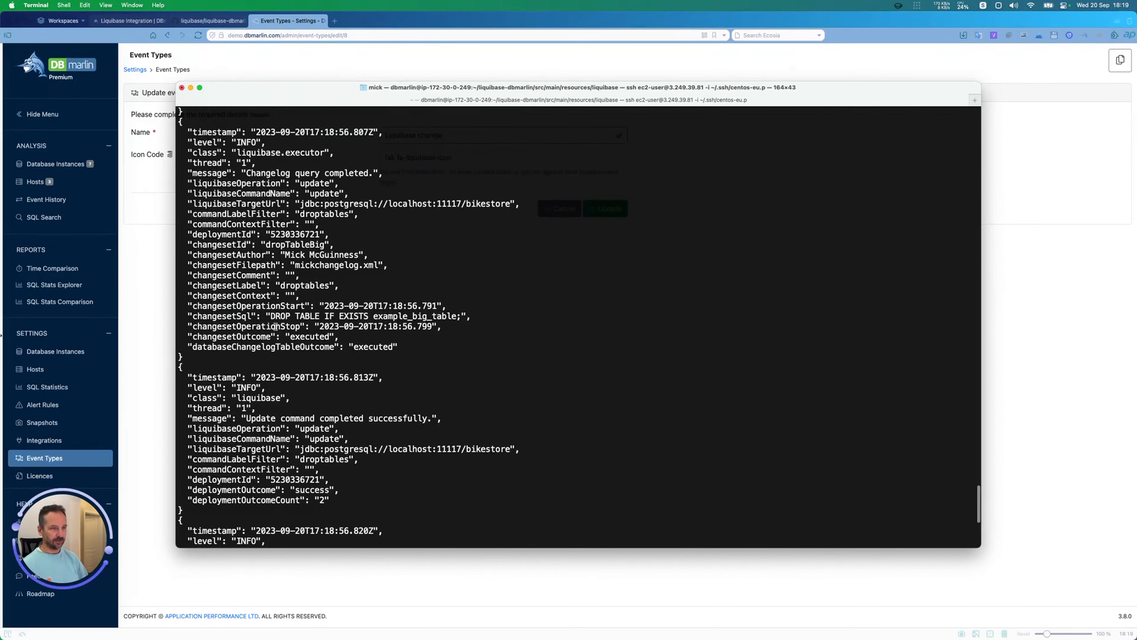
{"action": "left_click_drag", "start_coordinate": [271, 316], "coordinate": [457, 316]}
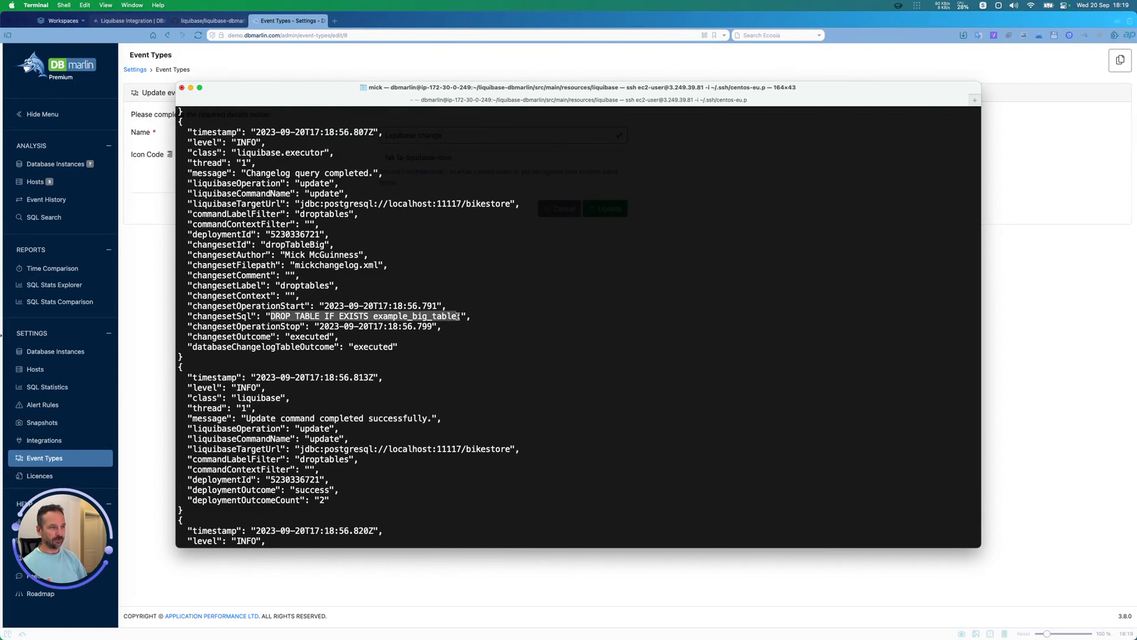
{"action": "scroll", "coordinate": [457, 317], "scroll_direction": "up", "scroll_amount": 10}
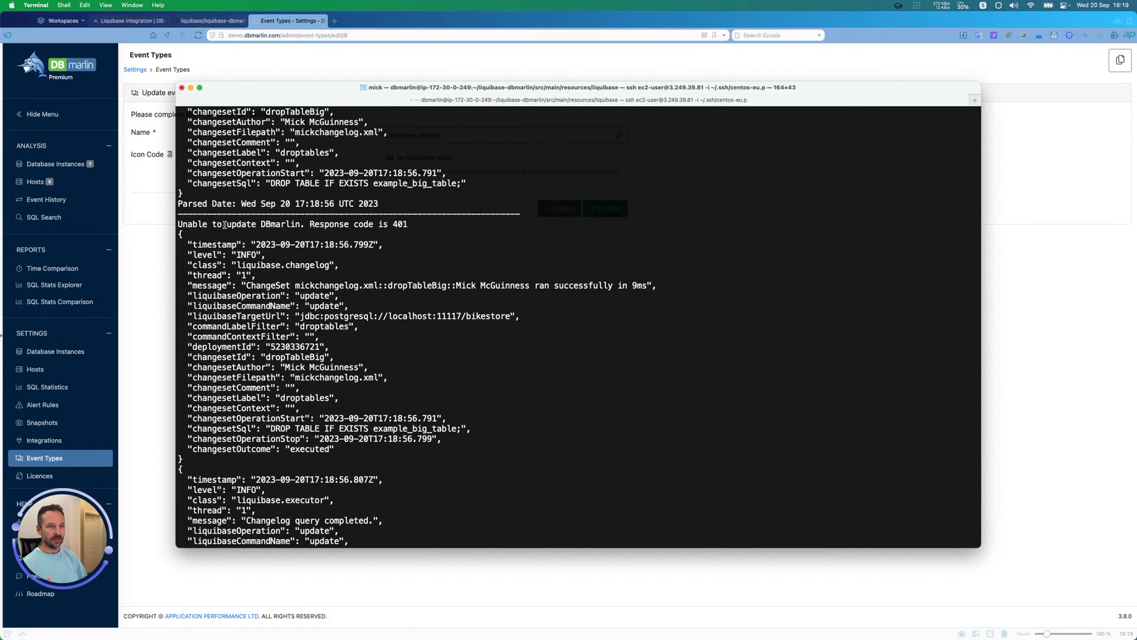
Step: Highlight the DBmarlin response line in the output and rerun liquibase --changeLogFile=mickchangelog.xml --labels="droptables" update
{"action": "left_click_drag", "start_coordinate": [178, 224], "coordinate": [410, 224]}
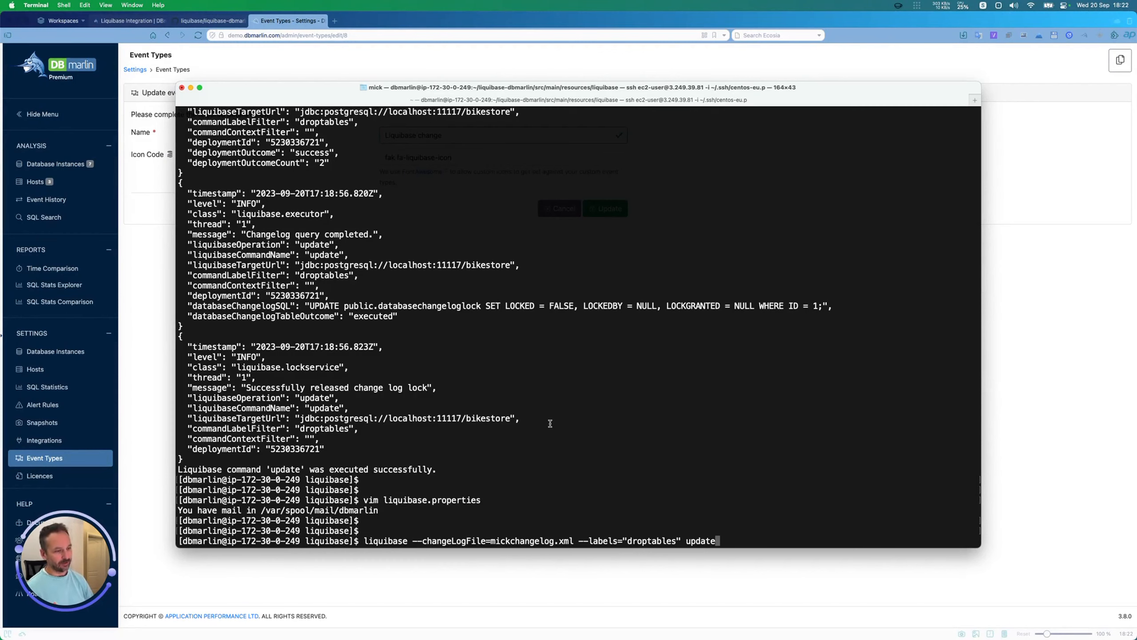
{"action": "key", "text": "Return"}
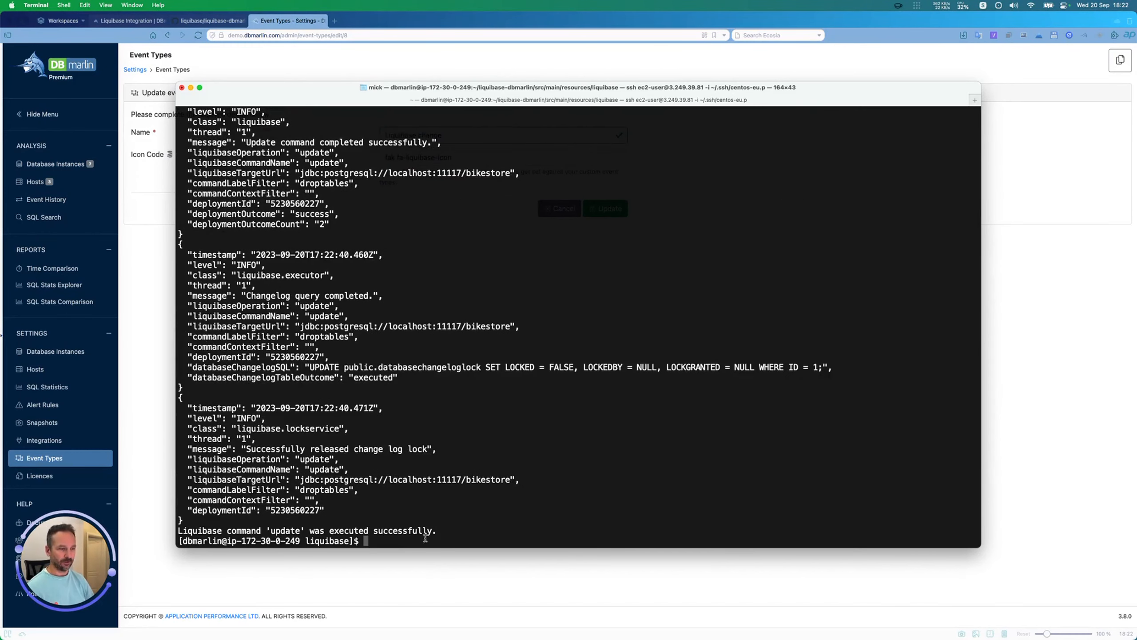
Step: Examine the rerun's output, highlighting the completion line, the DBmarlin response and the SQL of the dropTableBig changeset
{"action": "left_click_drag", "start_coordinate": [436, 531], "coordinate": [178, 531]}
{"action": "scroll", "coordinate": [290, 394], "scroll_direction": "up", "scroll_amount": 15}
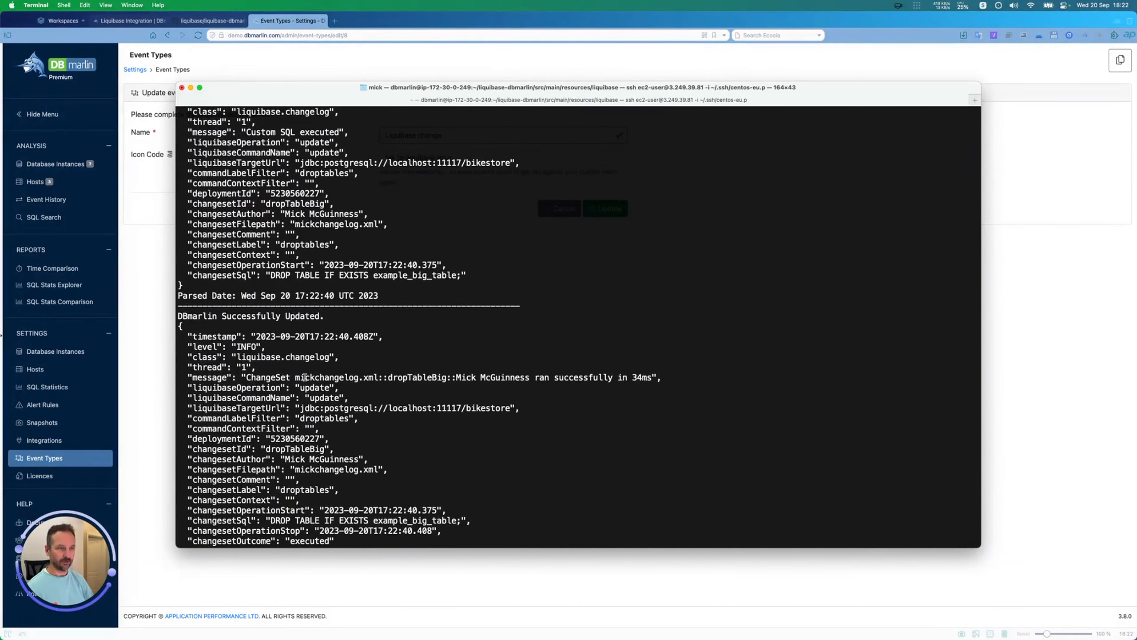
{"action": "left_click_drag", "start_coordinate": [325, 316], "coordinate": [162, 319]}
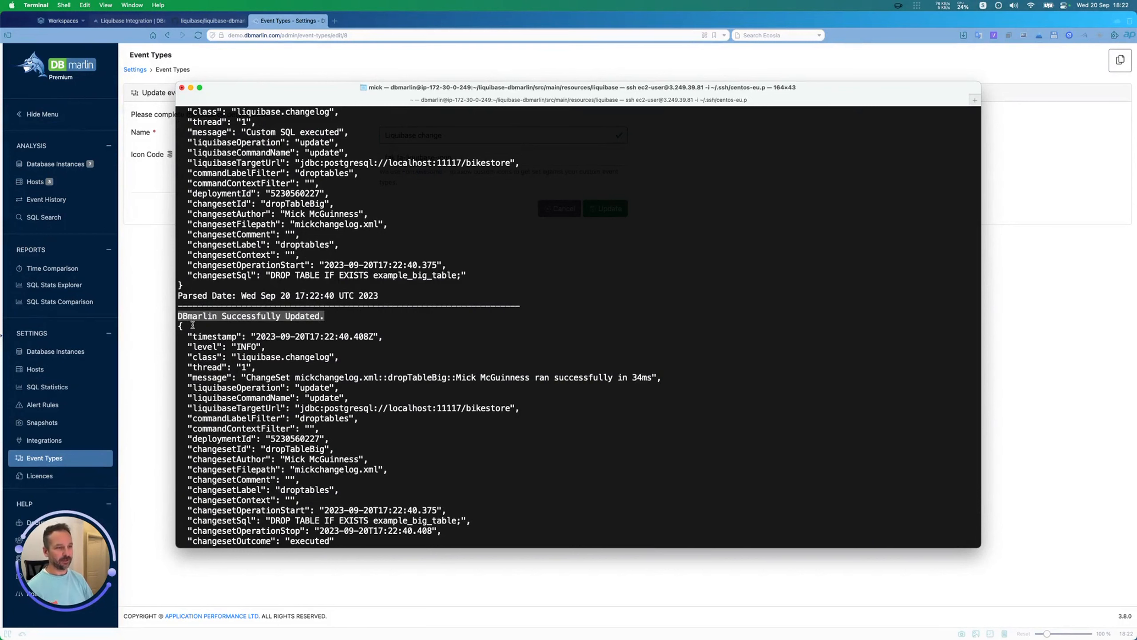
{"action": "scroll", "coordinate": [249, 417], "scroll_direction": "down", "scroll_amount": 15}
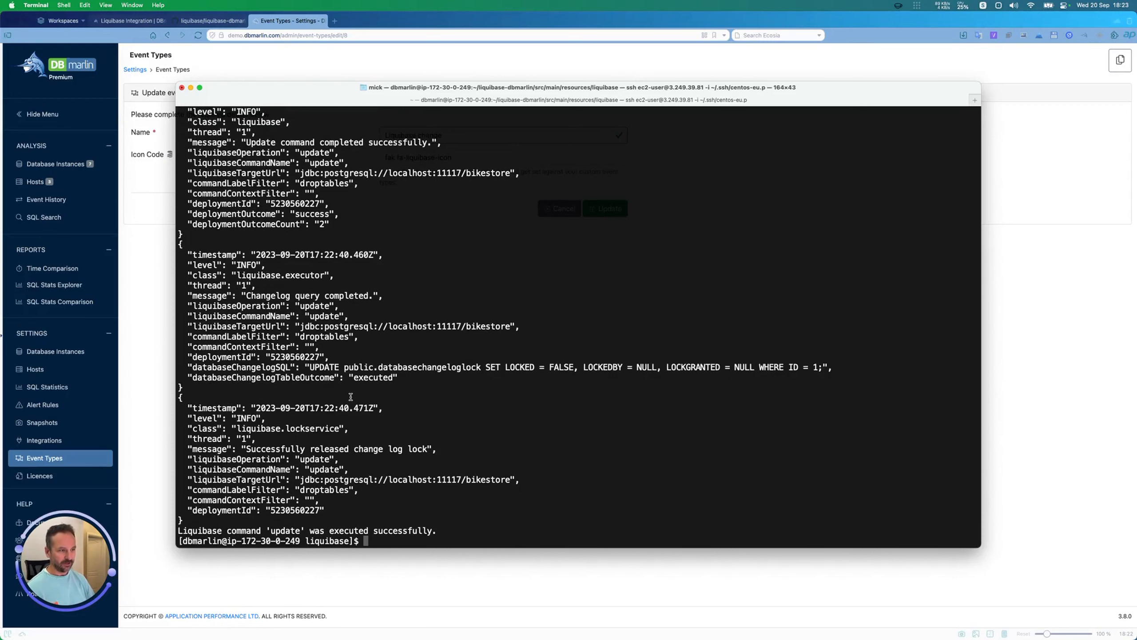
{"action": "scroll", "coordinate": [350, 396], "scroll_direction": "up", "scroll_amount": 8}
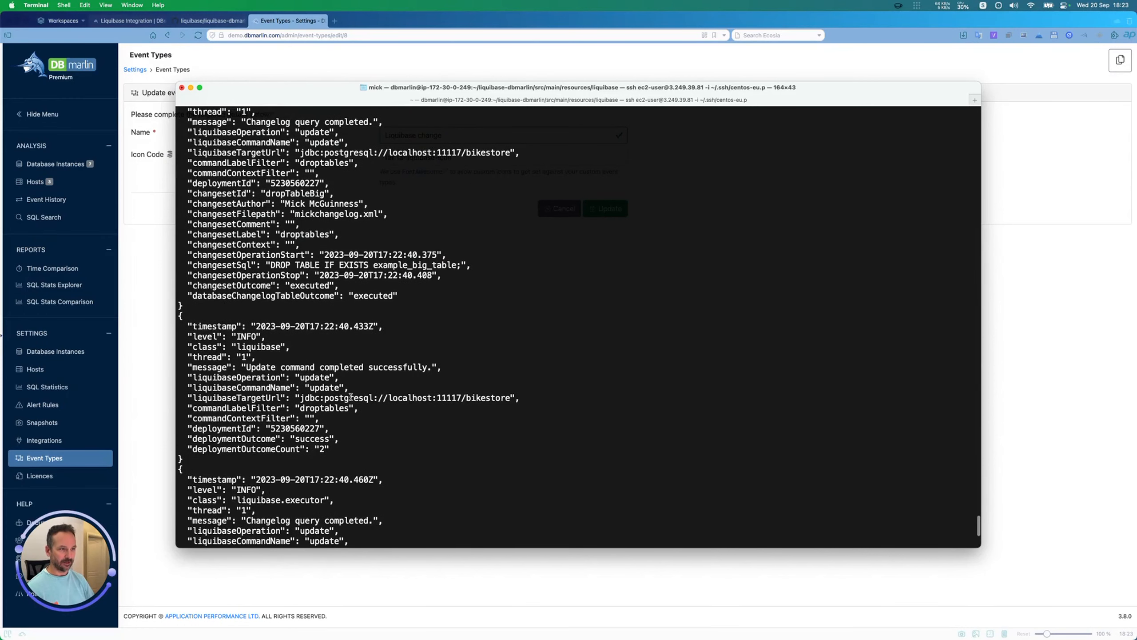
{"action": "left_click_drag", "start_coordinate": [271, 264], "coordinate": [459, 265]}
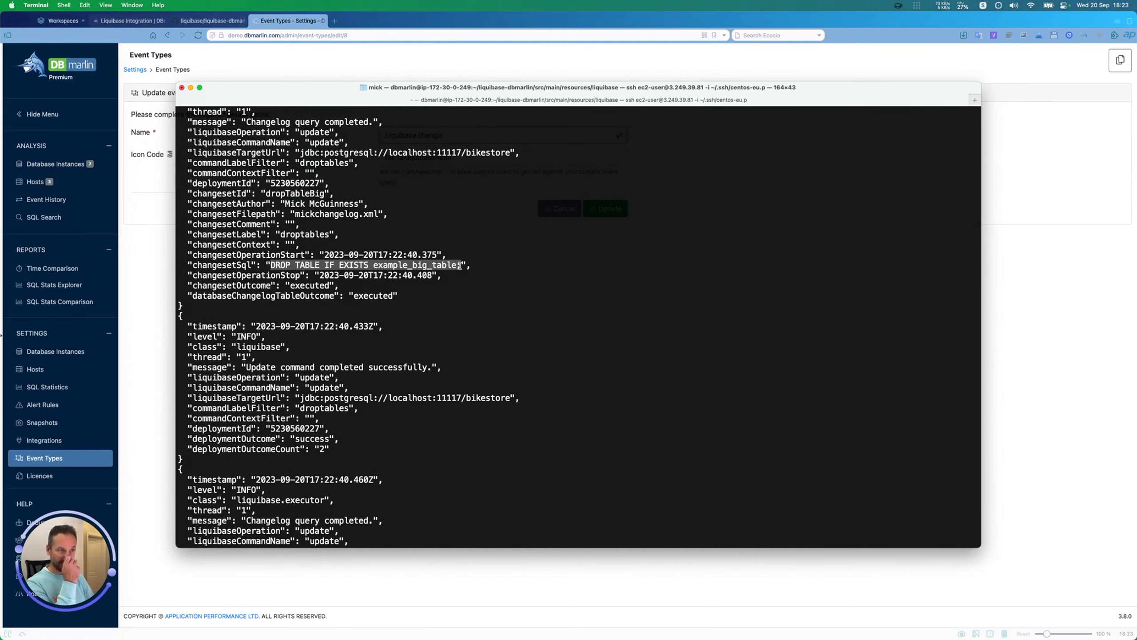
Step: Switch to DBmarlin in the browser, open the postgres13-postgresql database instance and refresh its time range to Last hour
{"action": "left_click", "coordinate": [157, 199]}
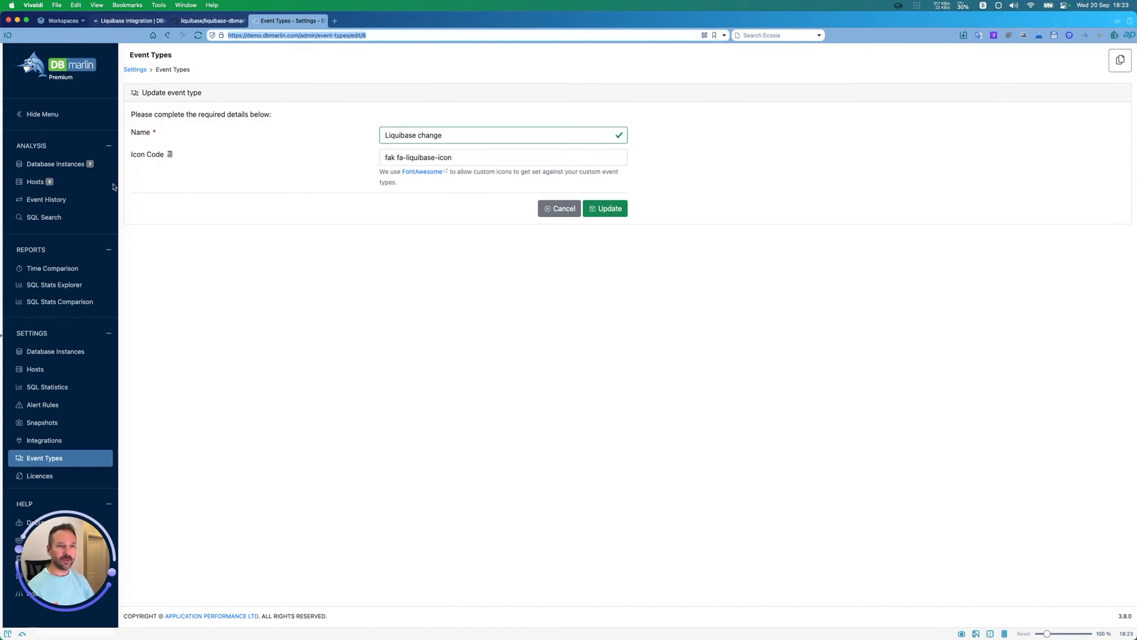
{"action": "left_click", "coordinate": [74, 170]}
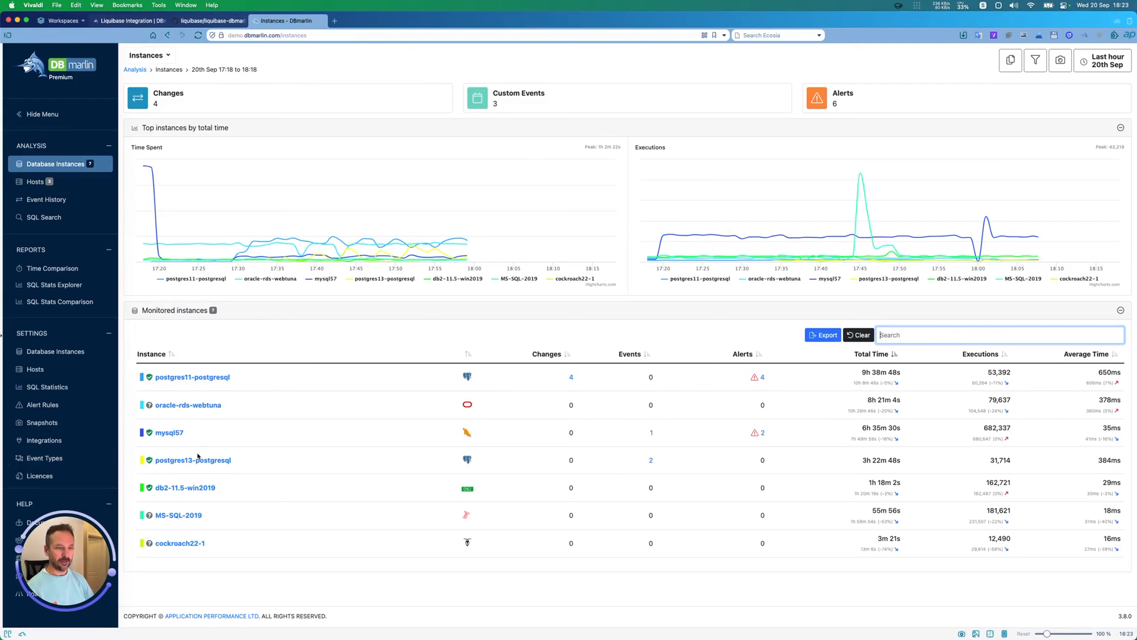
{"action": "left_click", "coordinate": [200, 462]}
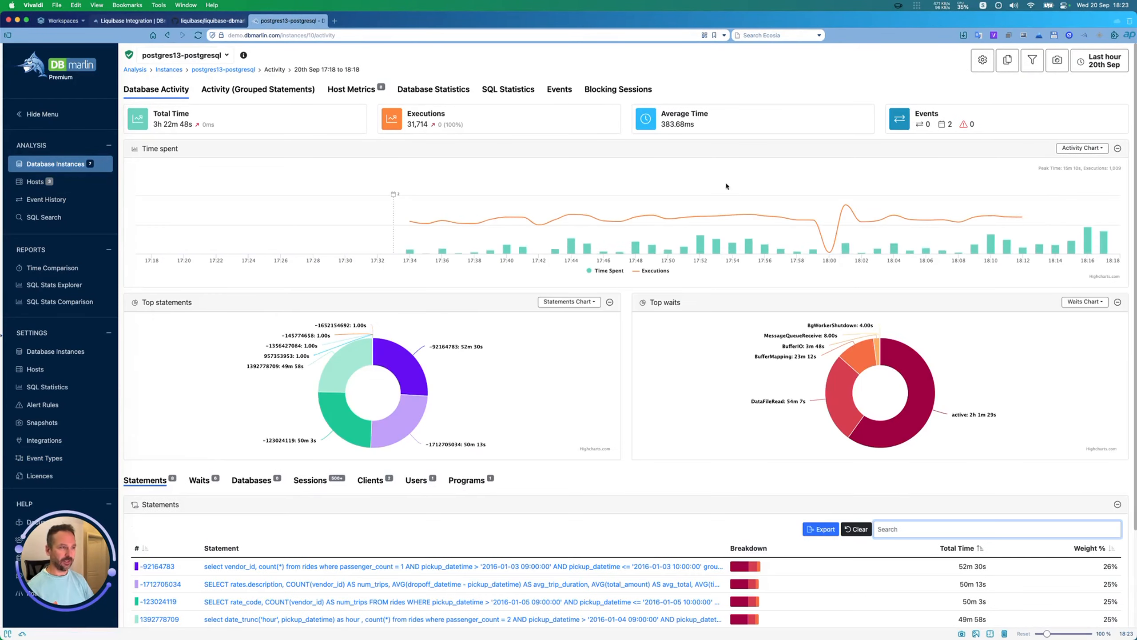
{"action": "left_click", "coordinate": [1102, 61]}
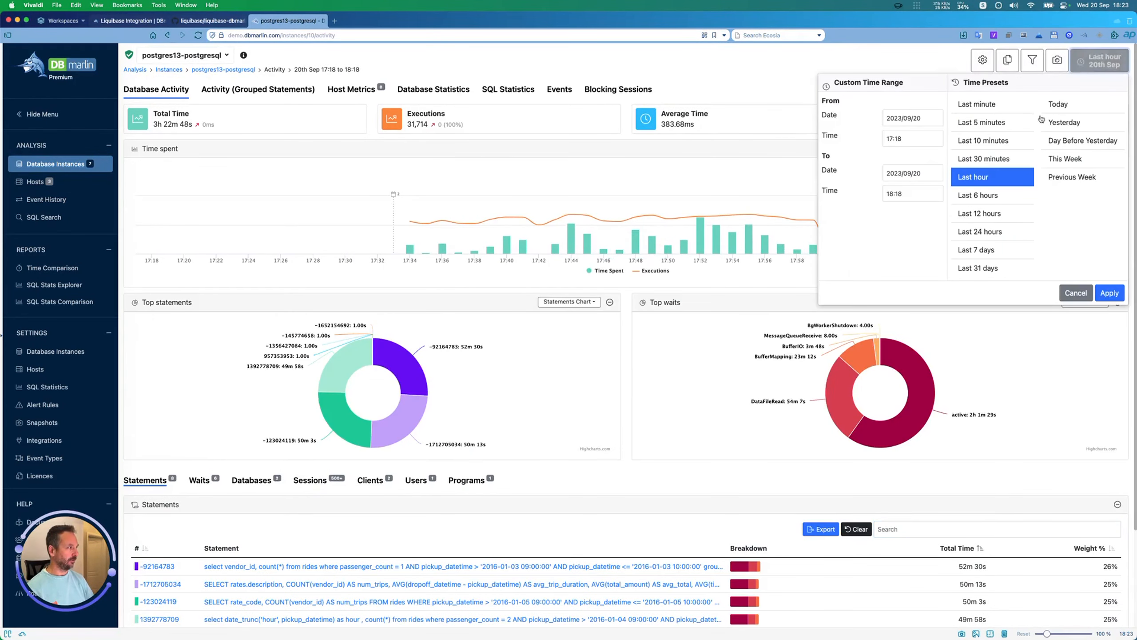
{"action": "left_click", "coordinate": [992, 177]}
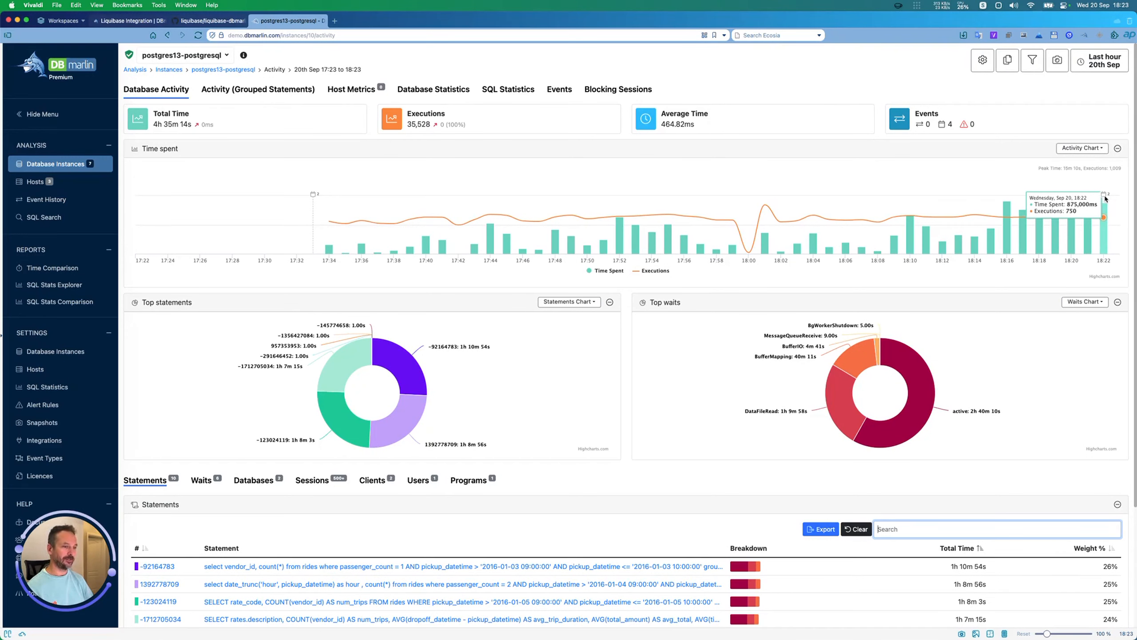
Step: Examine the changeset names, outcome, duration and SQL of the instance's Liquibase change events, and return to its database activity
{"action": "left_click", "coordinate": [562, 89]}
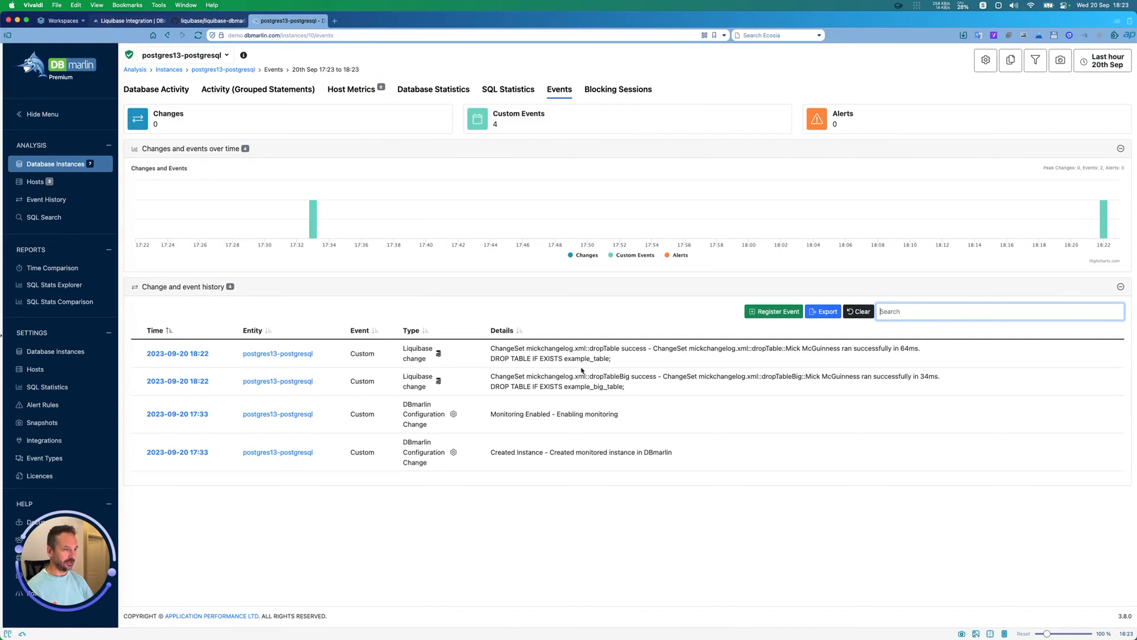
{"action": "left_click_drag", "start_coordinate": [492, 376], "coordinate": [590, 375]}
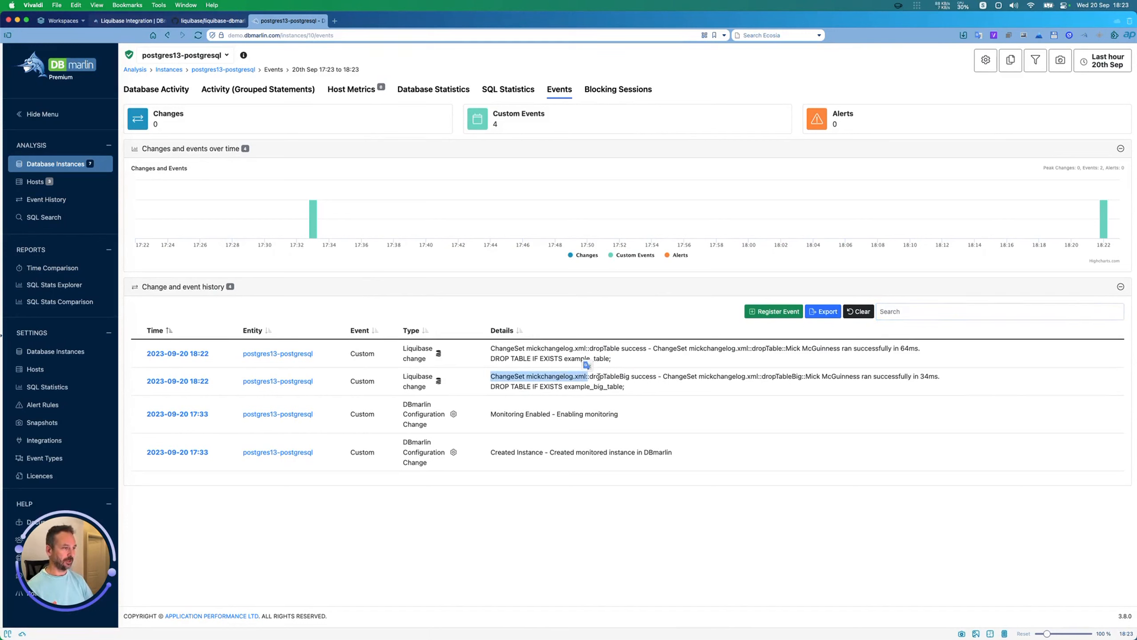
{"action": "double_click", "coordinate": [598, 376]}
{"action": "double_click", "coordinate": [653, 376]}
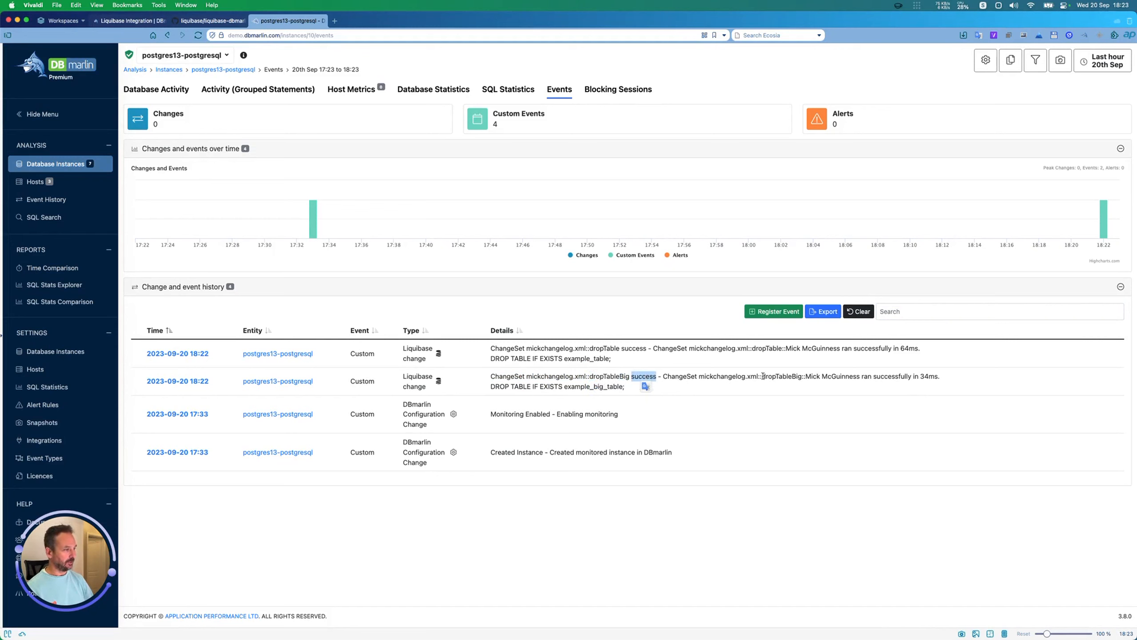
{"action": "left_click_drag", "start_coordinate": [805, 376], "coordinate": [910, 375]}
{"action": "double_click", "coordinate": [925, 375]}
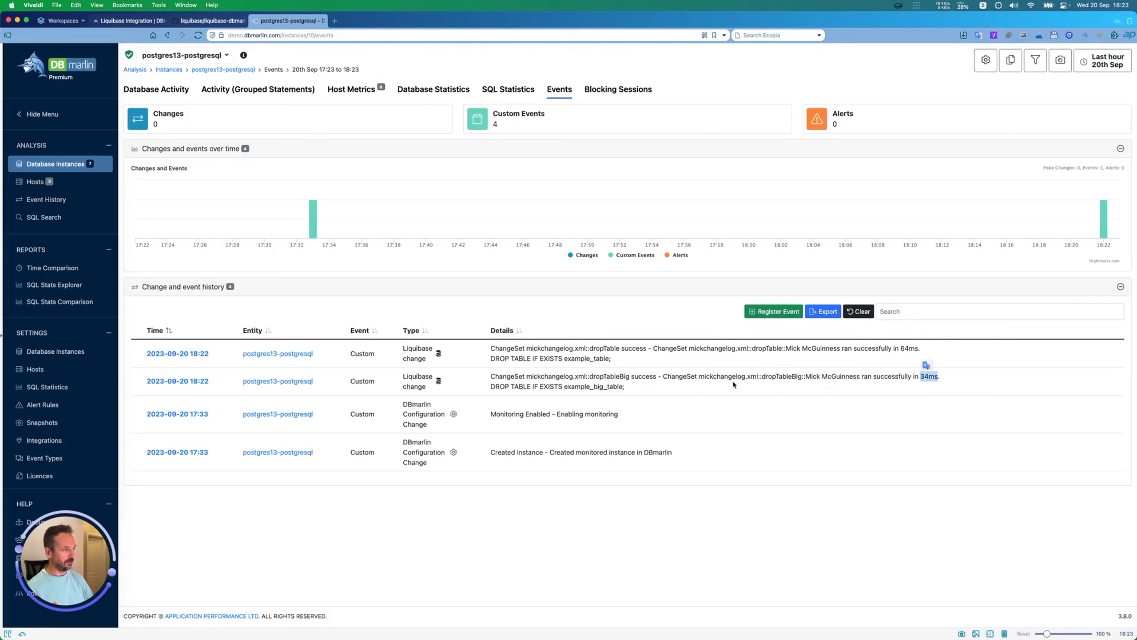
{"action": "left_click_drag", "start_coordinate": [492, 387], "coordinate": [635, 388]}
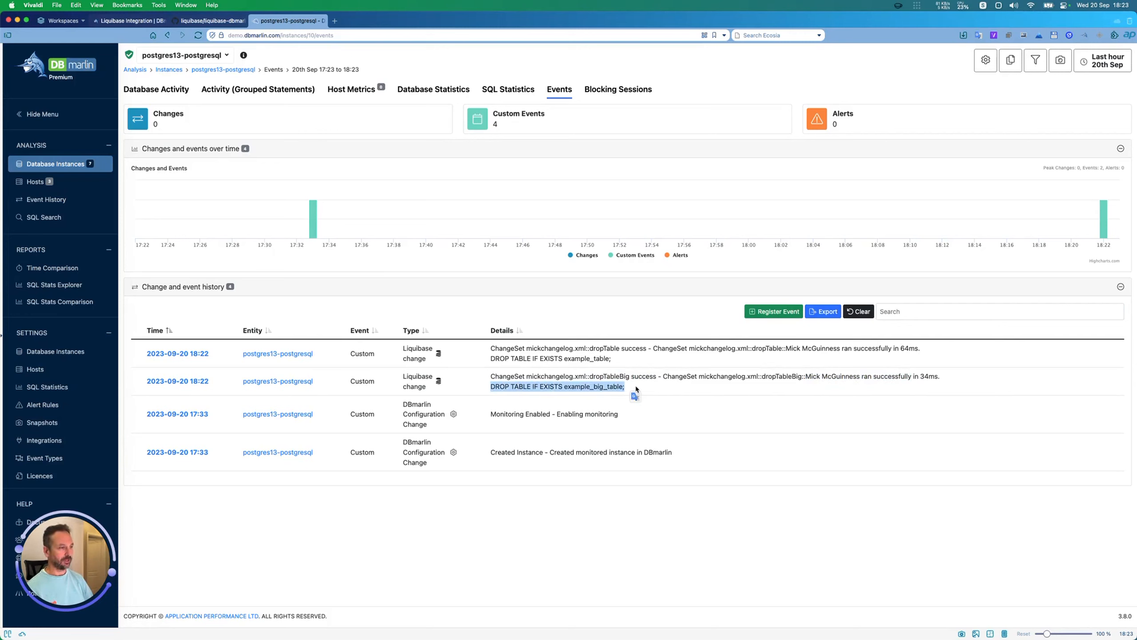
{"action": "left_click_drag", "start_coordinate": [493, 358], "coordinate": [632, 359]}
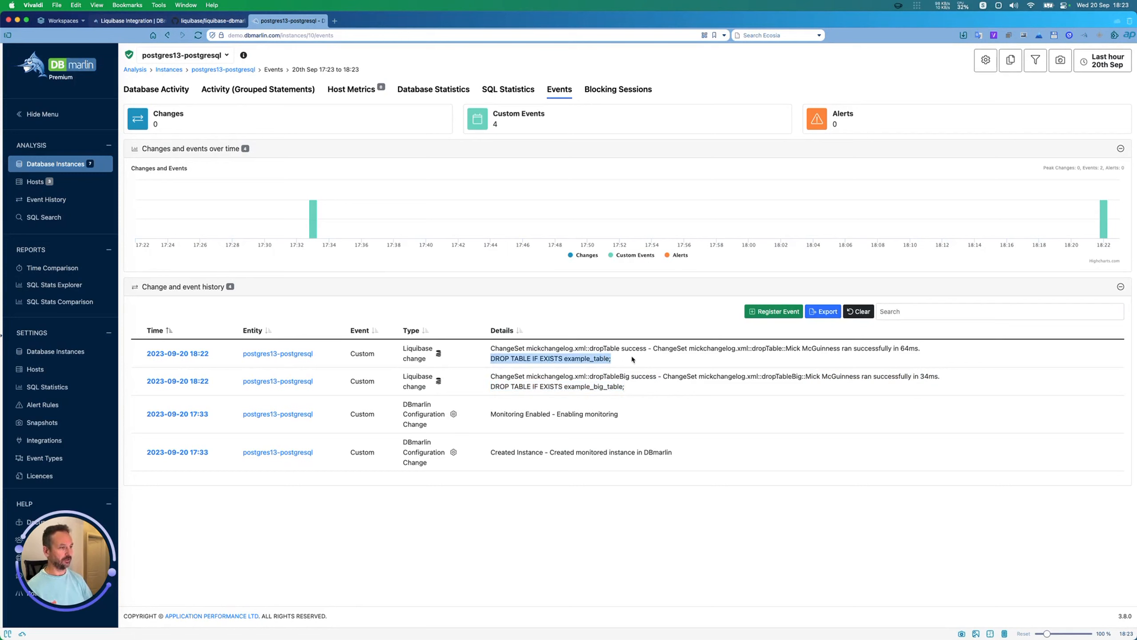
{"action": "left_click", "coordinate": [614, 358]}
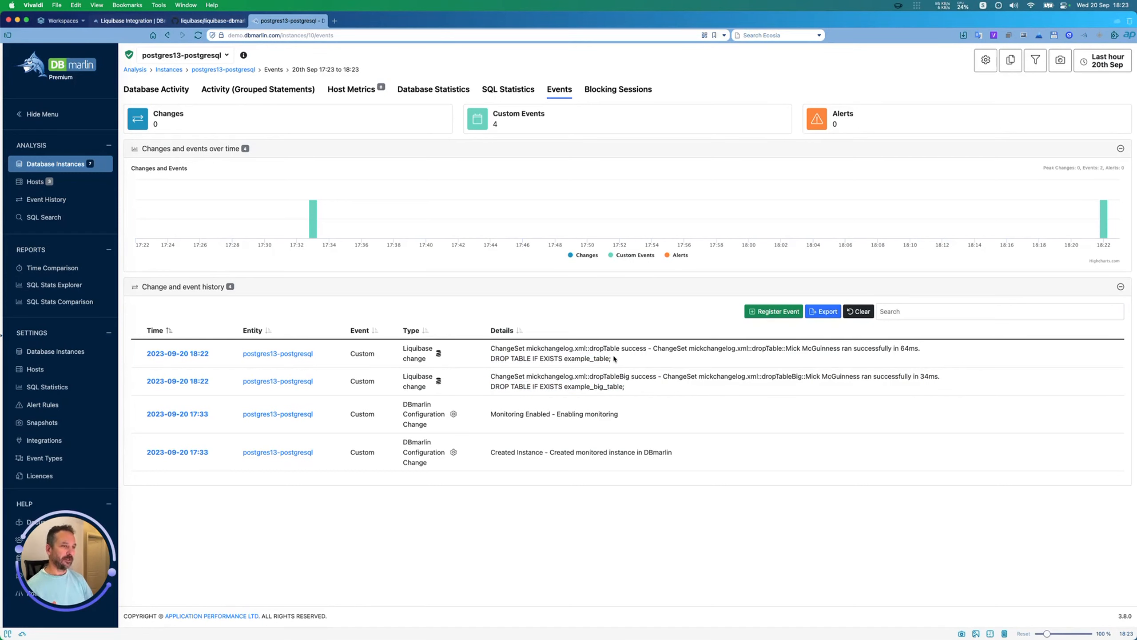
{"action": "left_click", "coordinate": [158, 90]}
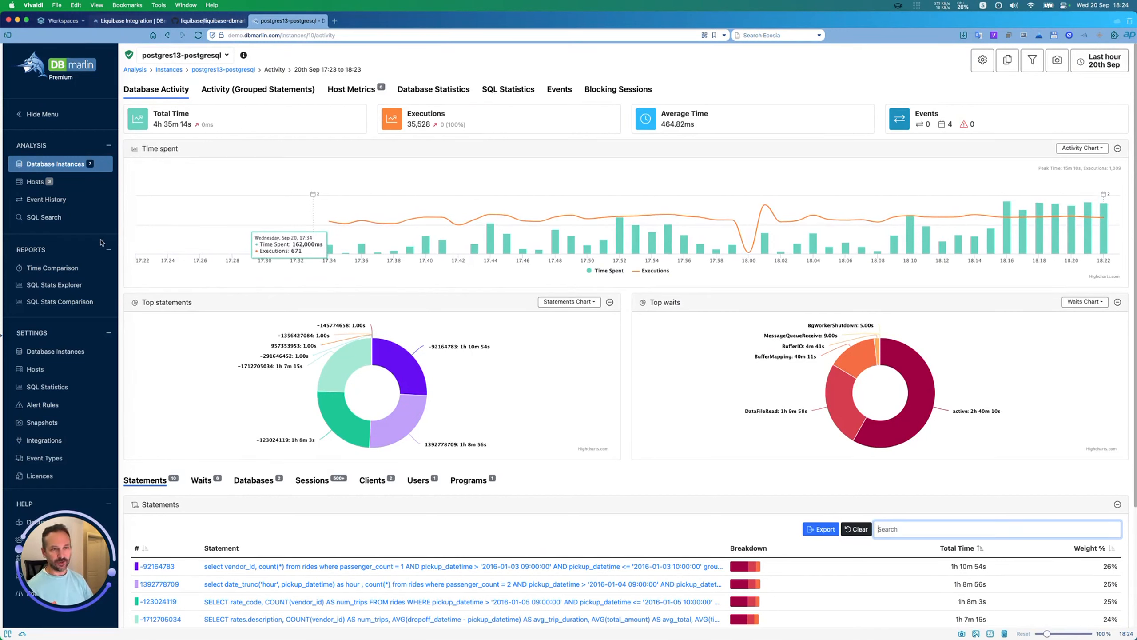
Step: Filter the Event History across all instances by "liq" and open postgres13-postgresql from the dropTable event
{"action": "left_click", "coordinate": [47, 200]}
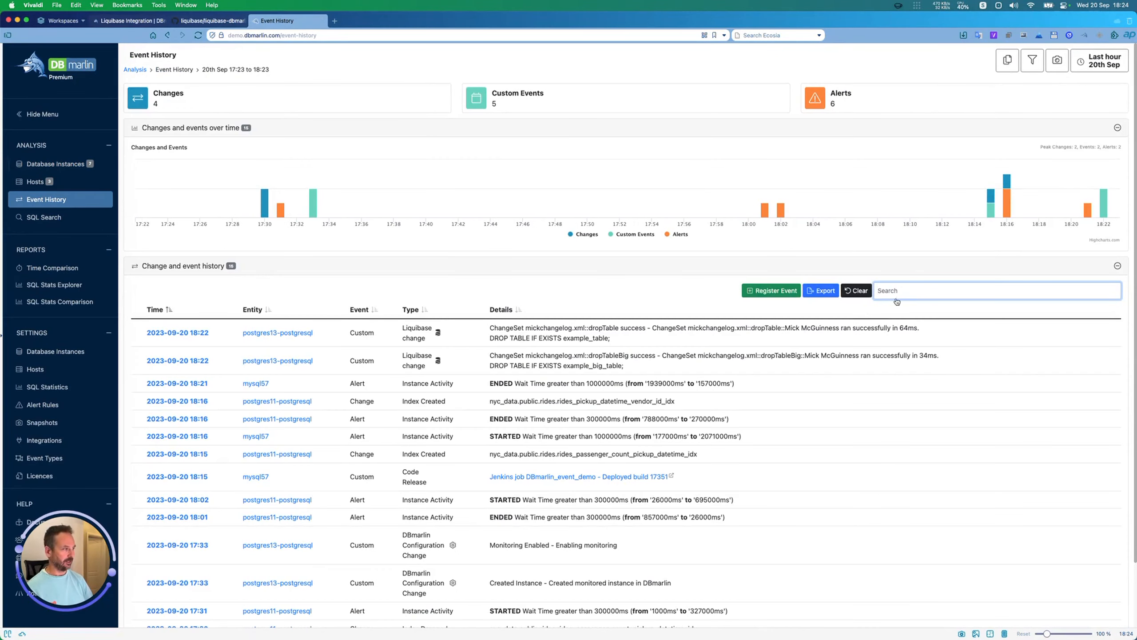
{"action": "type", "text": "liq"}
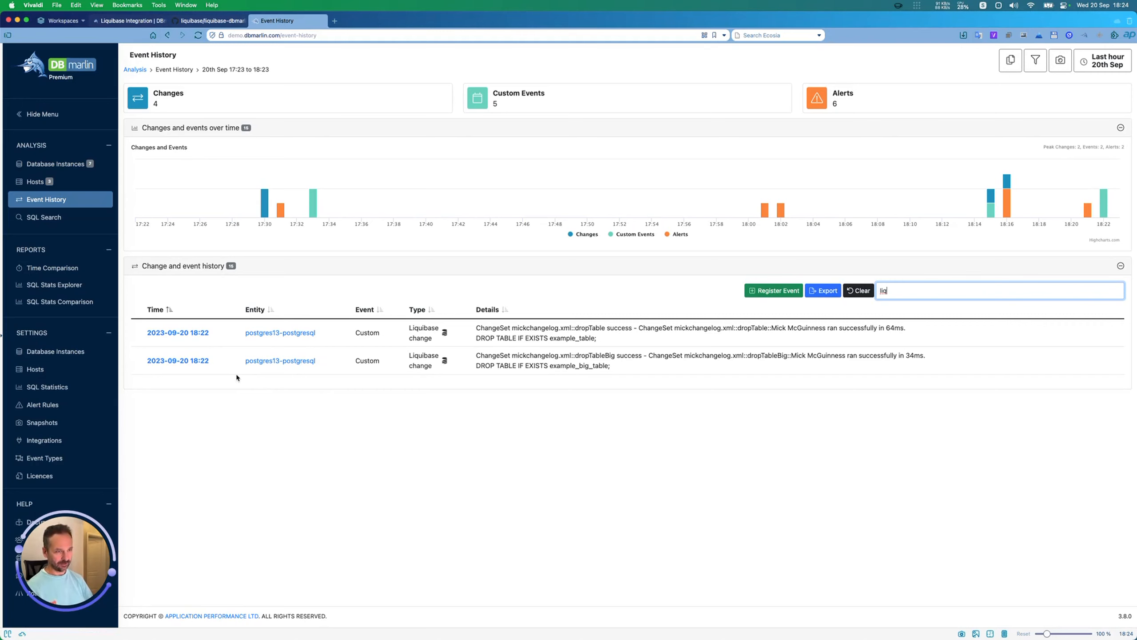
{"action": "left_click", "coordinate": [282, 333]}
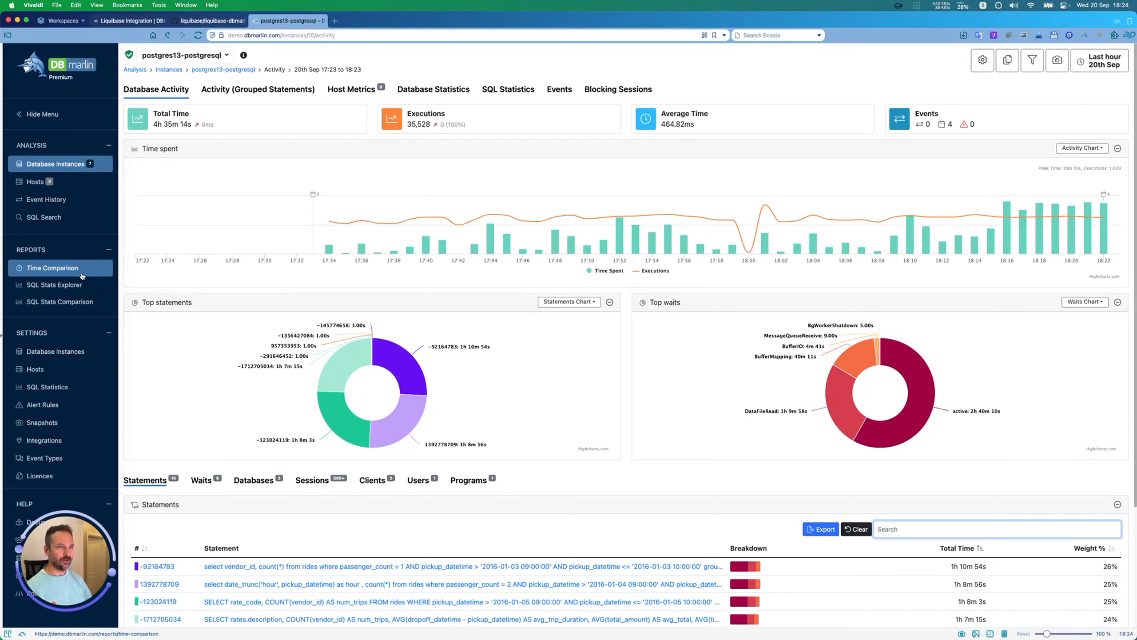
Step: Switch to the DBmarlin docs, search them for "liqui" and open the Liquibase Integration page
{"action": "left_click", "coordinate": [125, 21]}
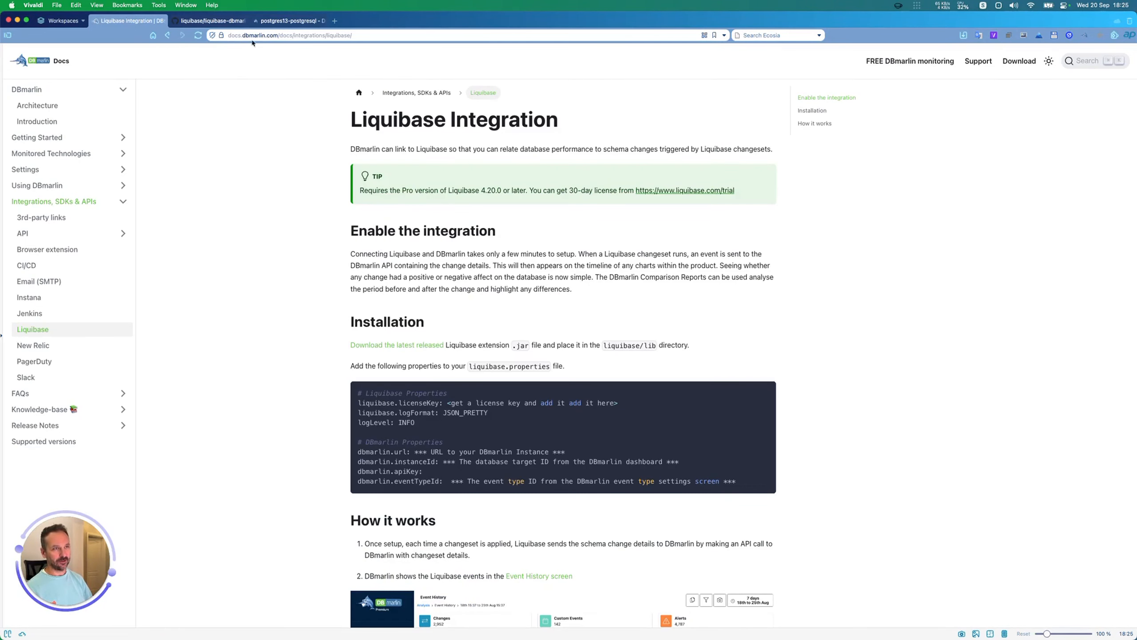
{"action": "left_click", "coordinate": [1087, 61]}
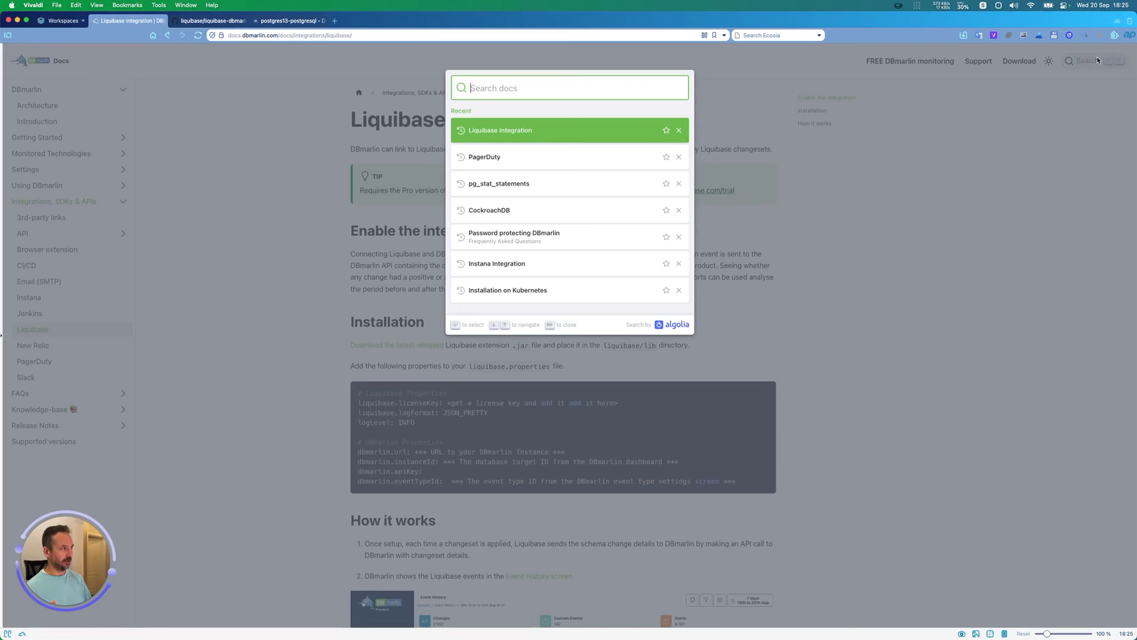
{"action": "type", "text": "liqui"}
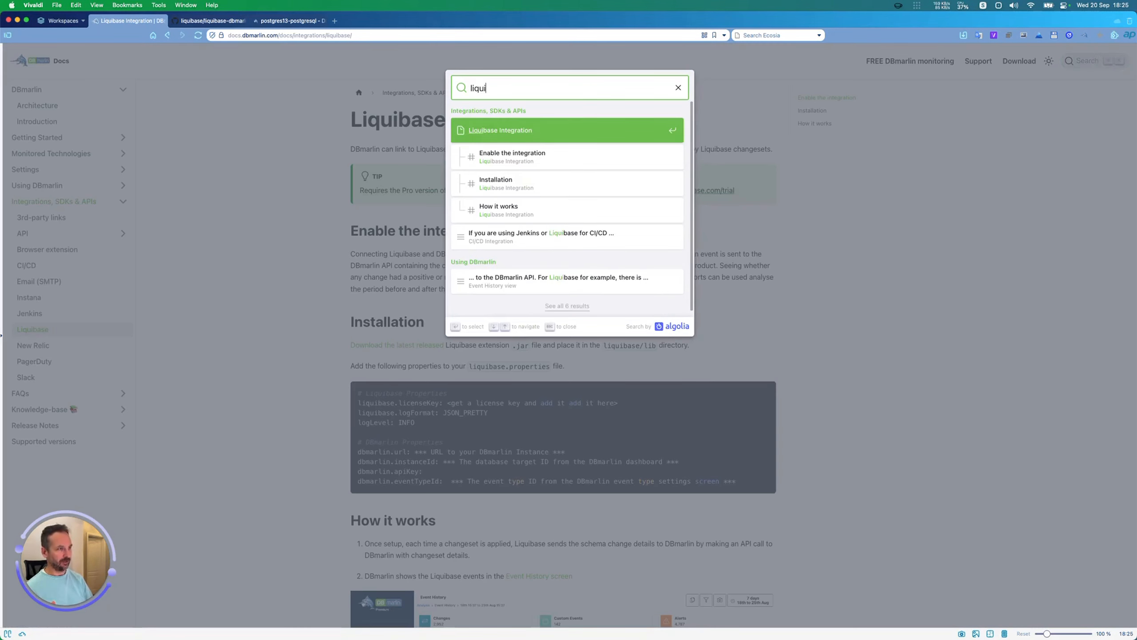
{"action": "key", "text": "Return"}
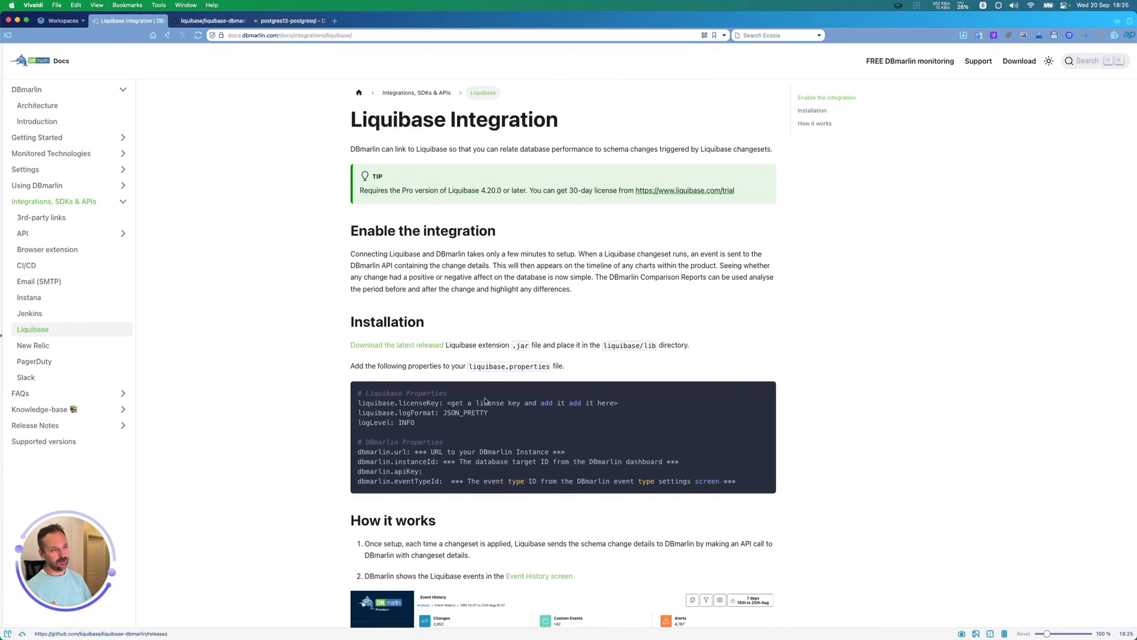